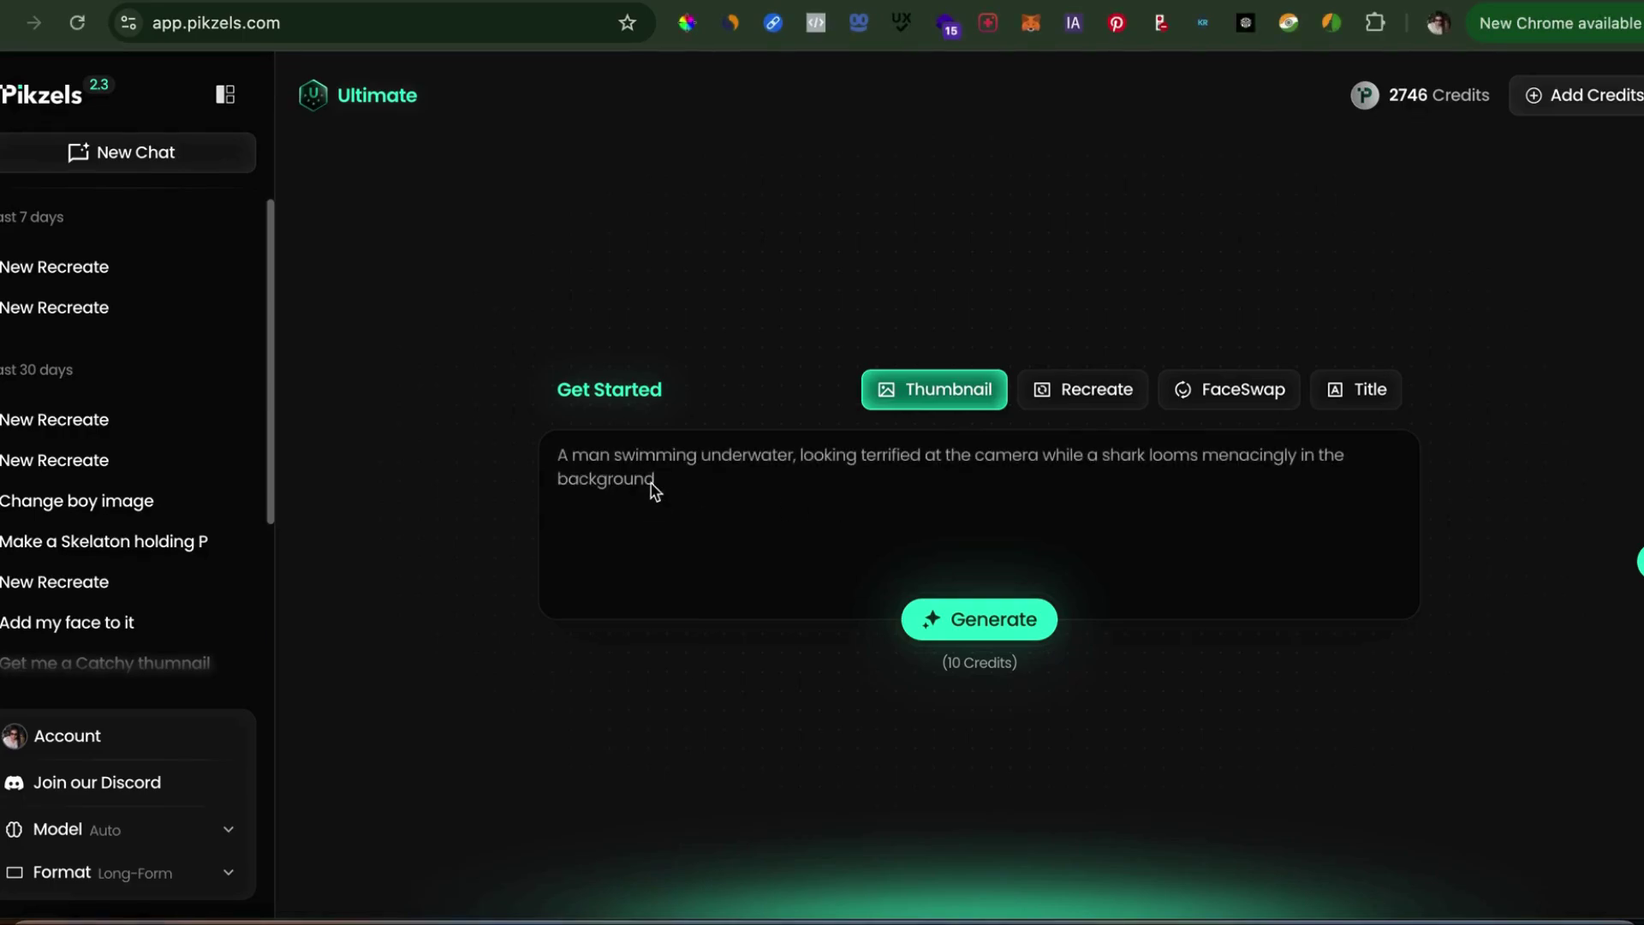
- Generate a thumbnail from the prompt "A Girrafe drinking coke and relaxing on a Beach and write I love Coke on the same"
click(625, 454)
text(A Girrafe drinking coke and)
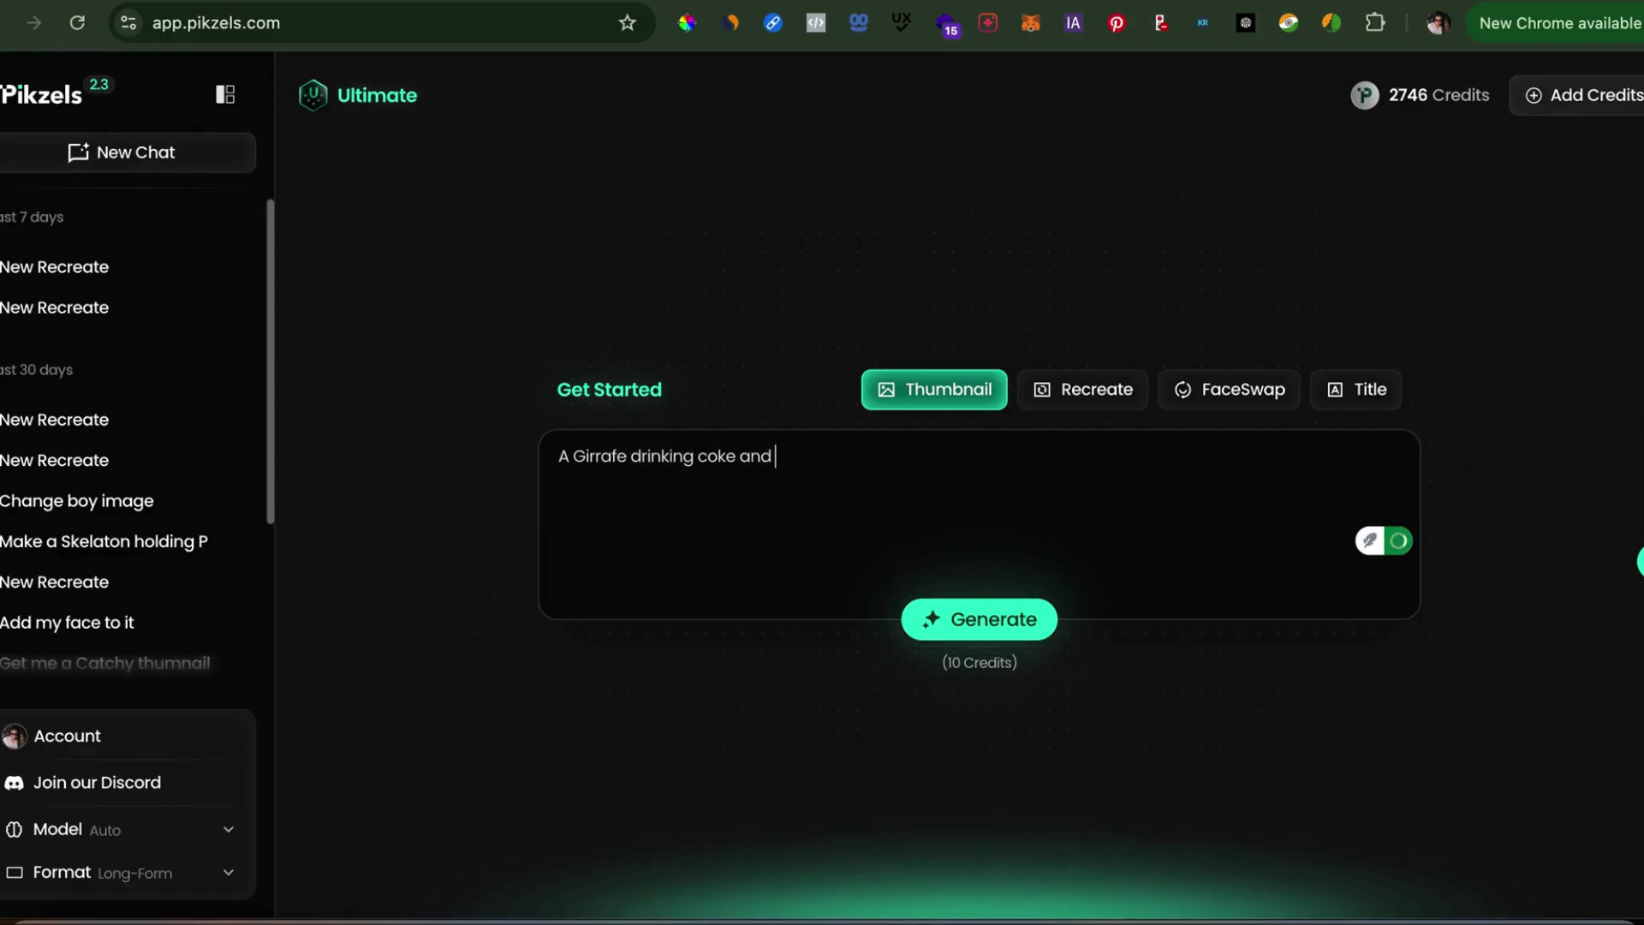
text( relaxing on a Beach and write I love Coke on the same)
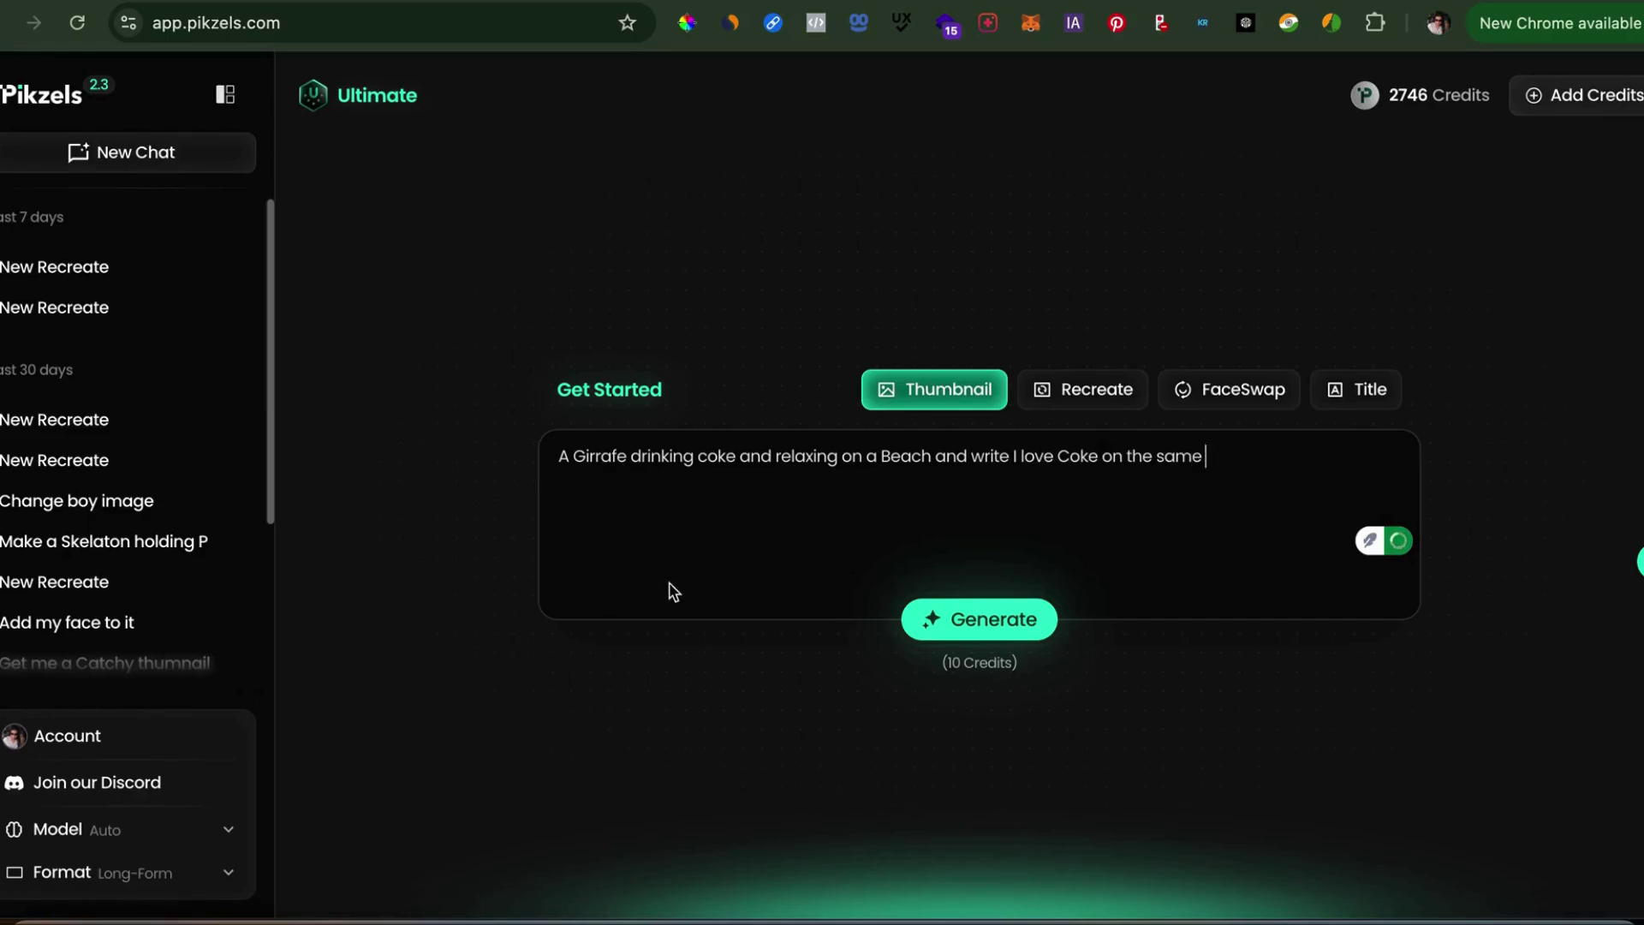
click(965, 621)
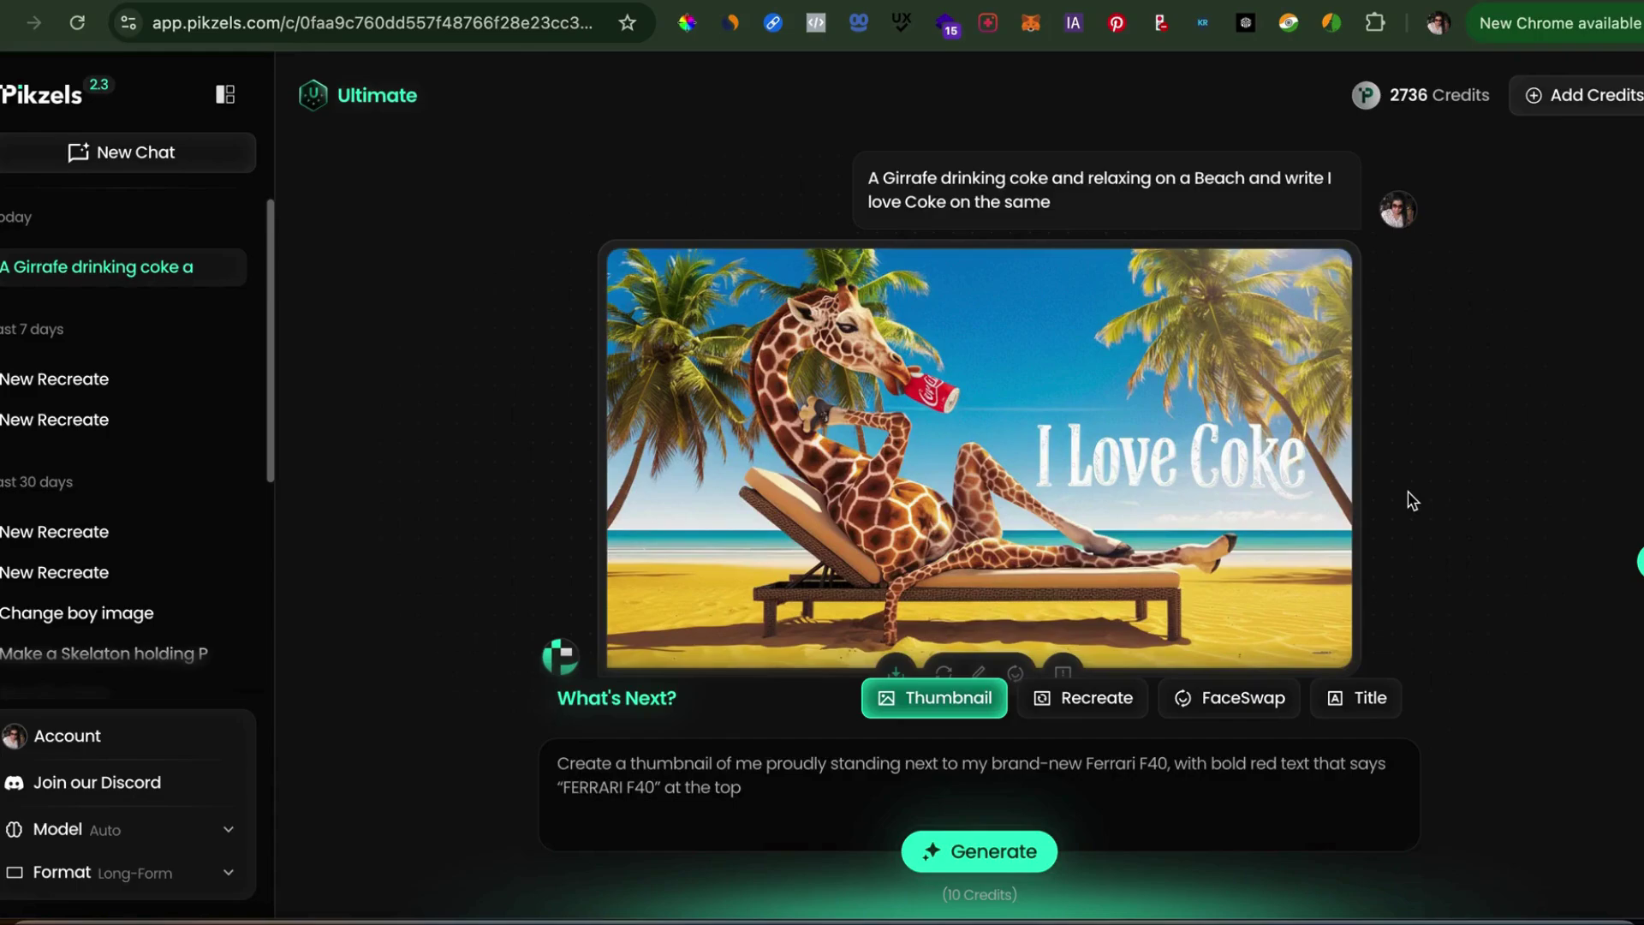
scroll(1408, 500, down, 1)
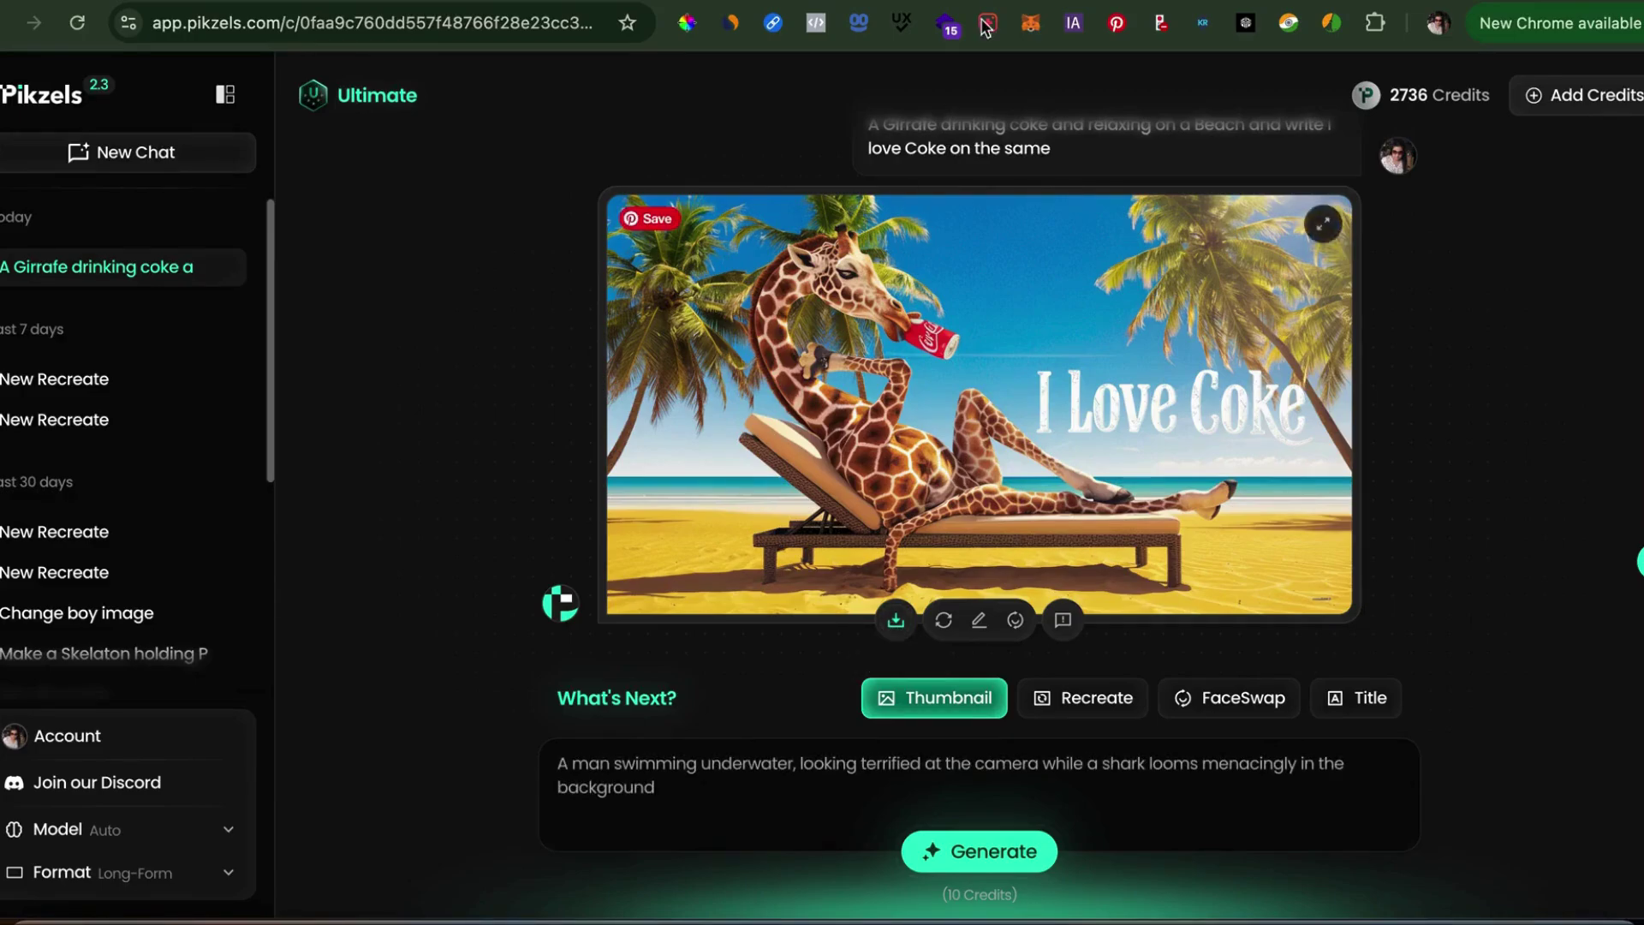
- Switch to YouTube and browse the home feed for a video thumbnail worth recreating
key(ctrl+Tab)
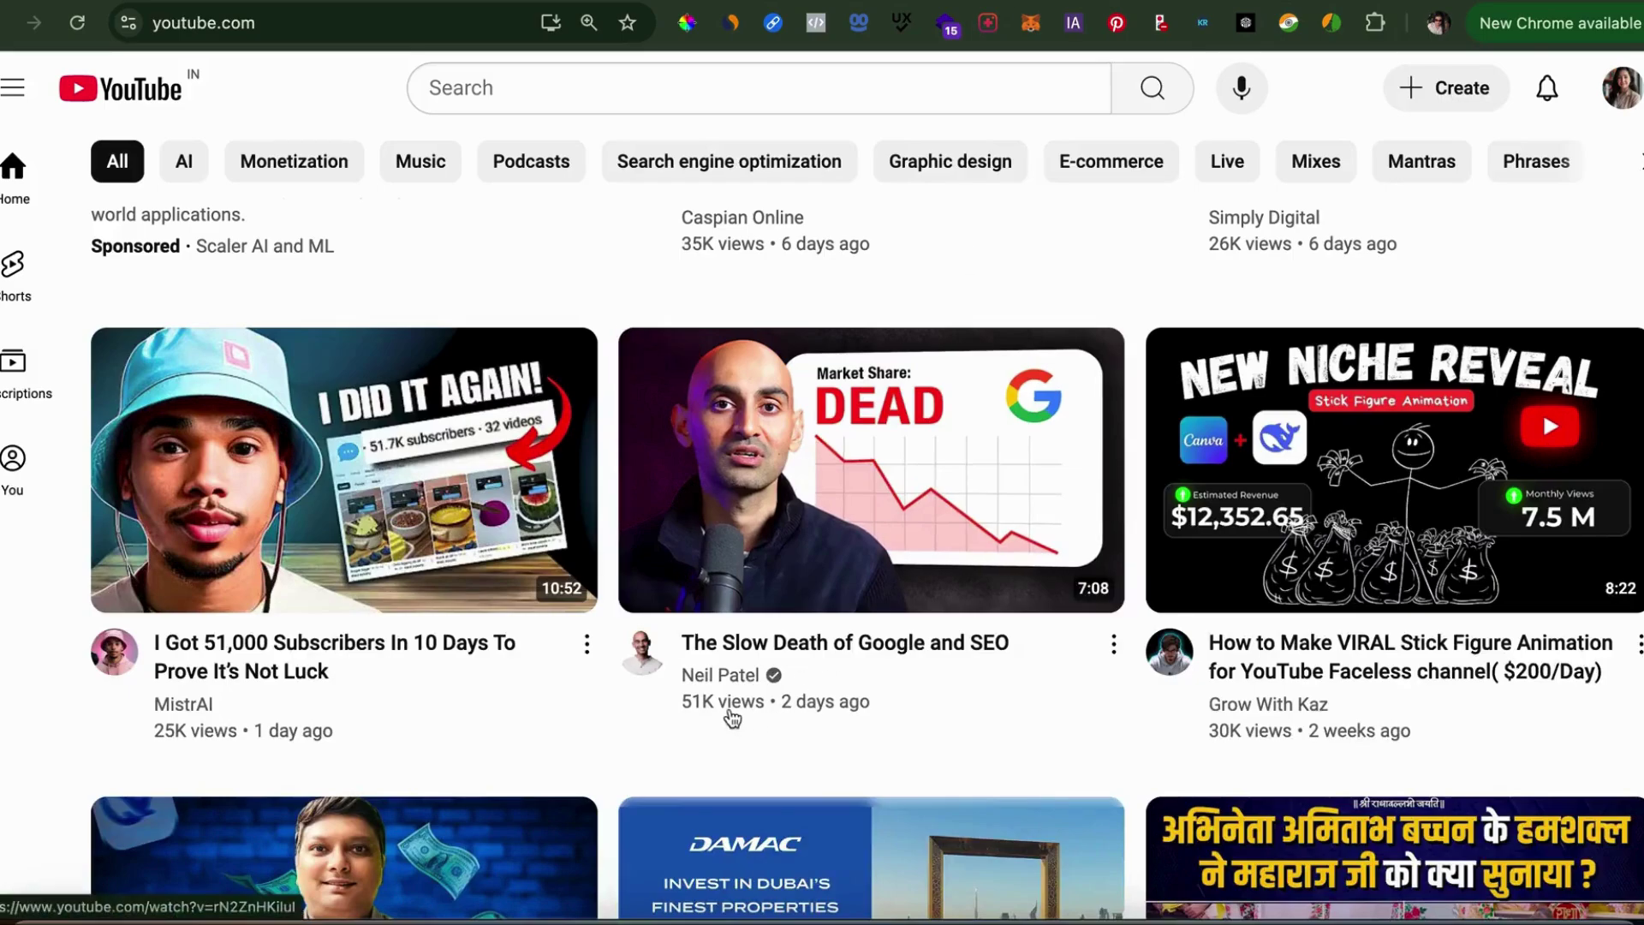
mouse_move(719, 708)
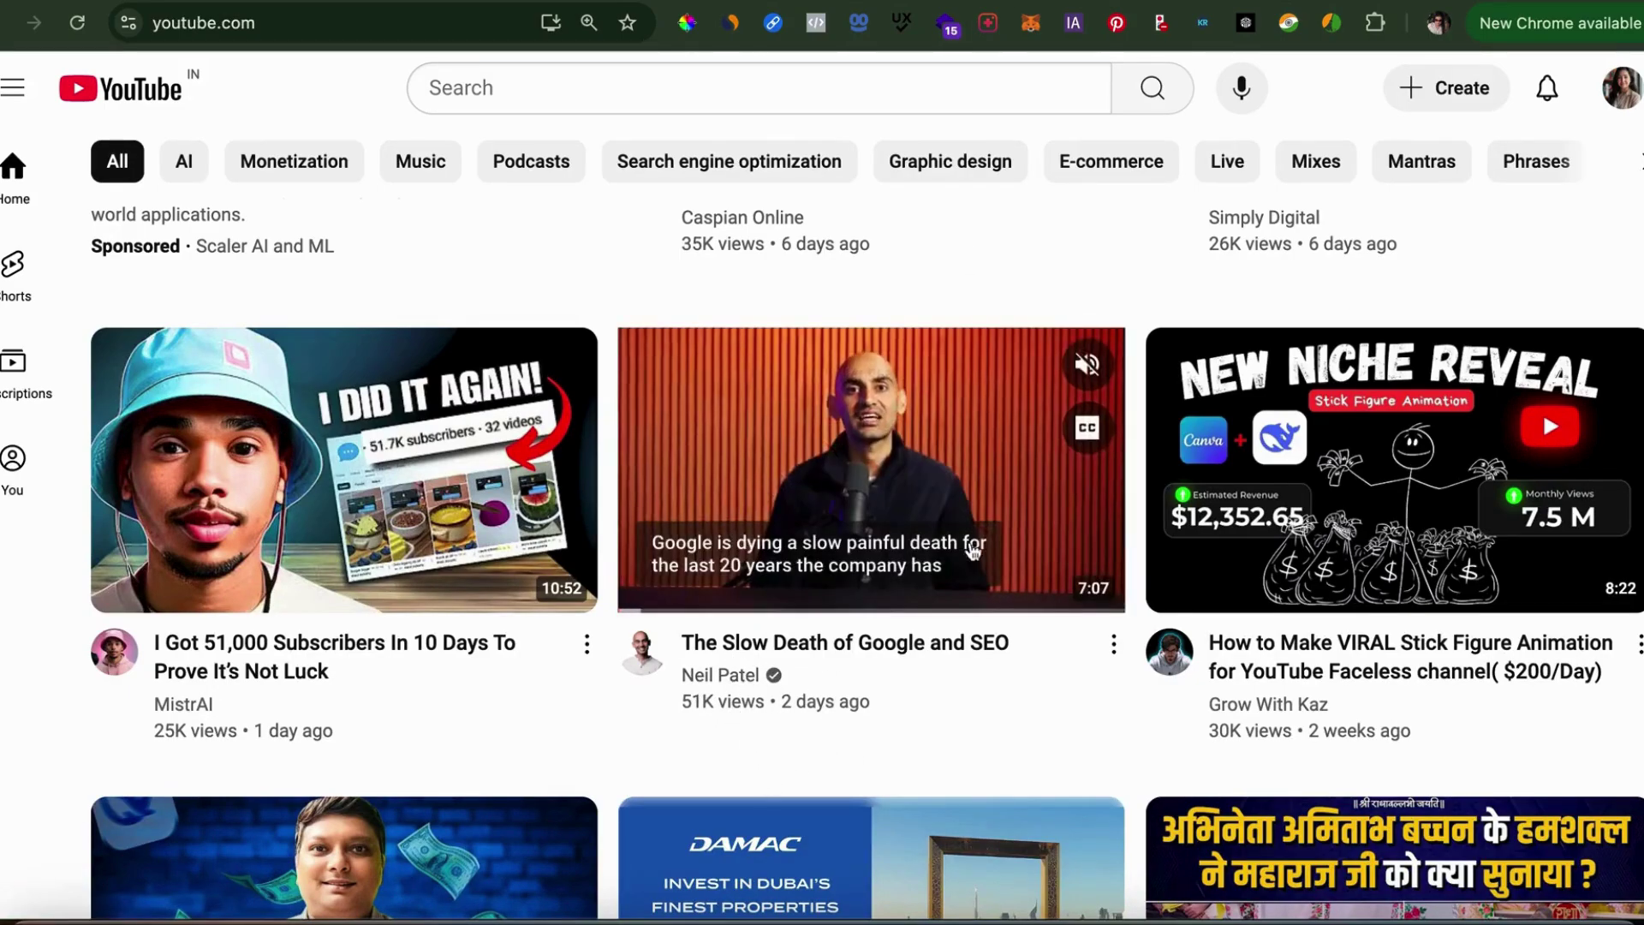
scroll(998, 753, down, 15)
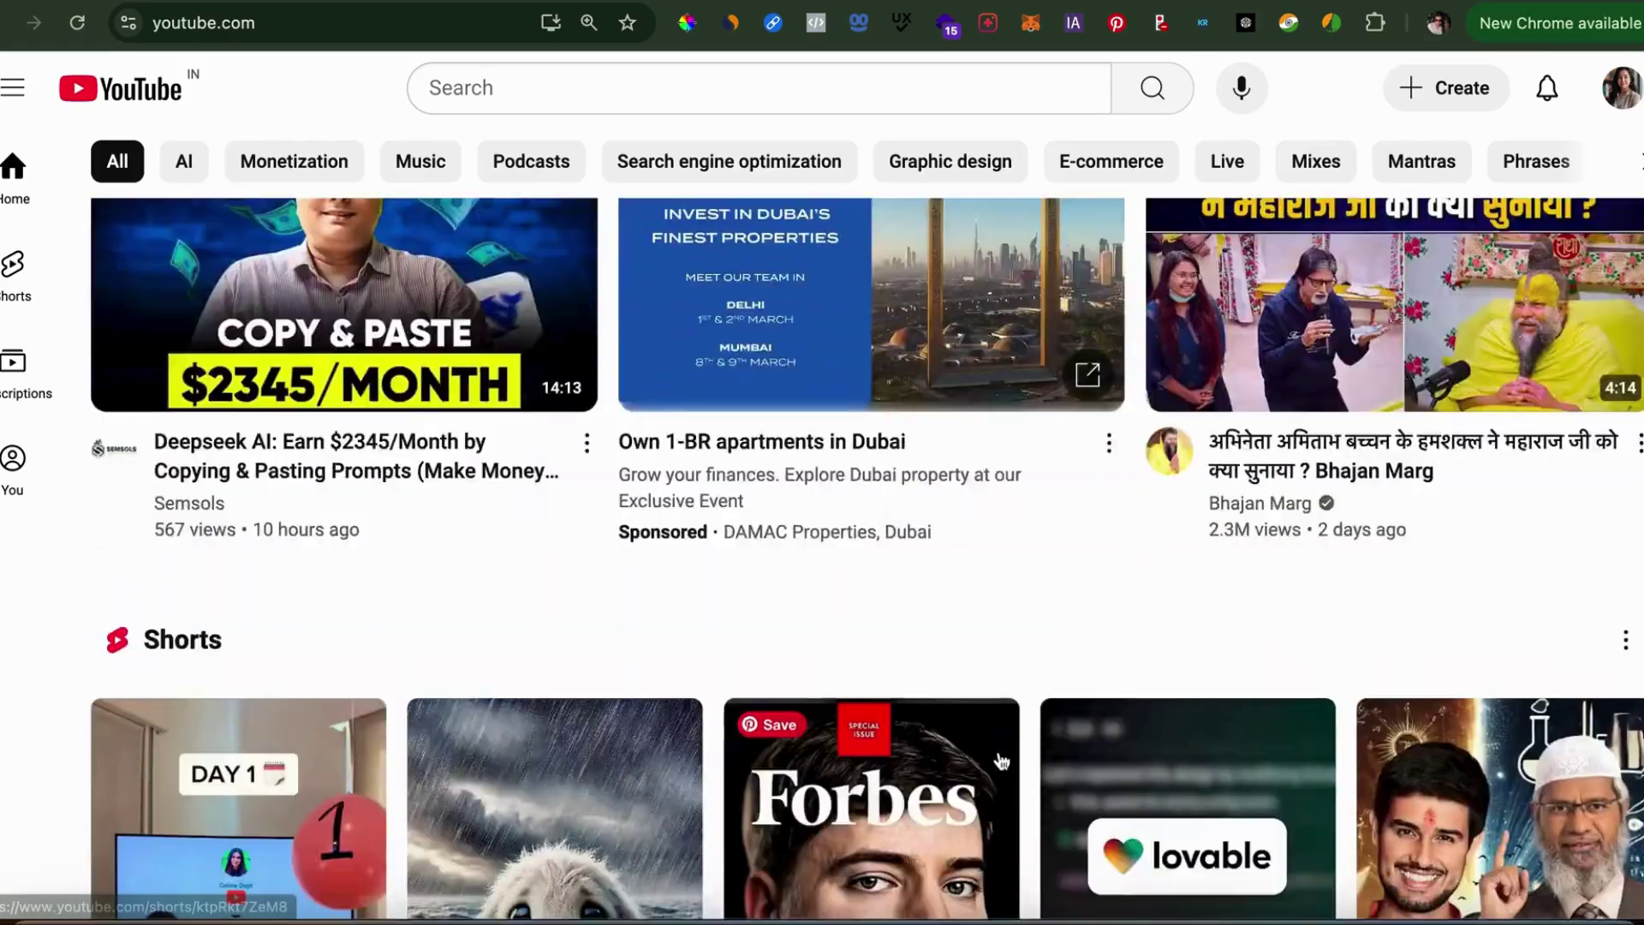
scroll(1000, 759, up, 3)
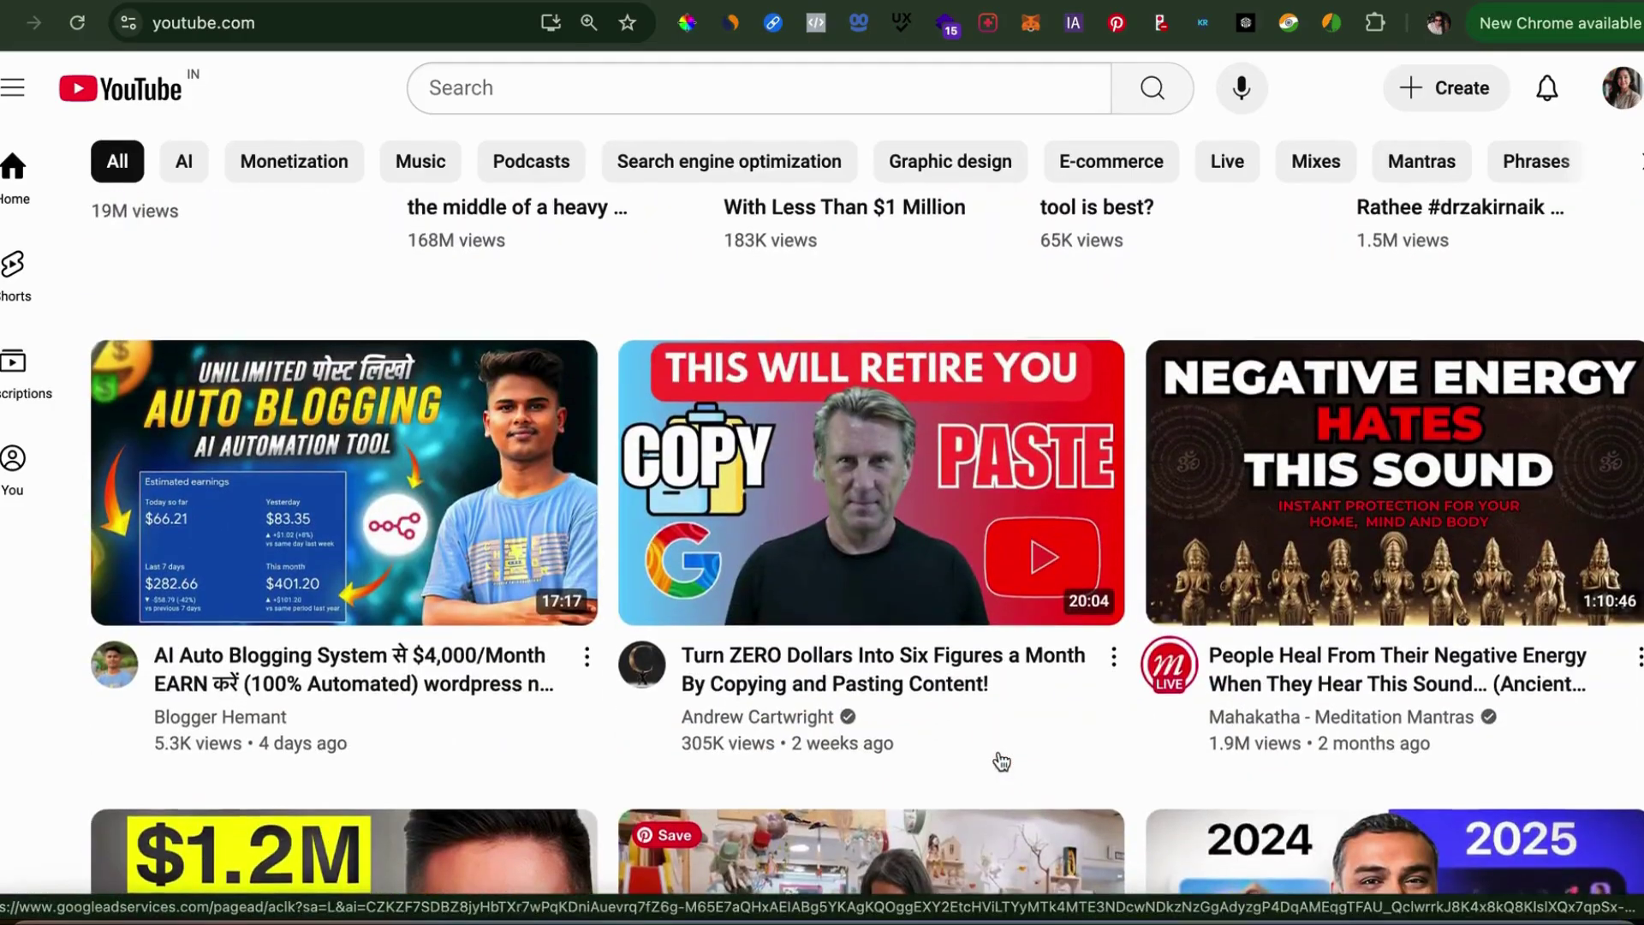
scroll(1000, 759, down, 5)
scroll(1000, 760, down, 1)
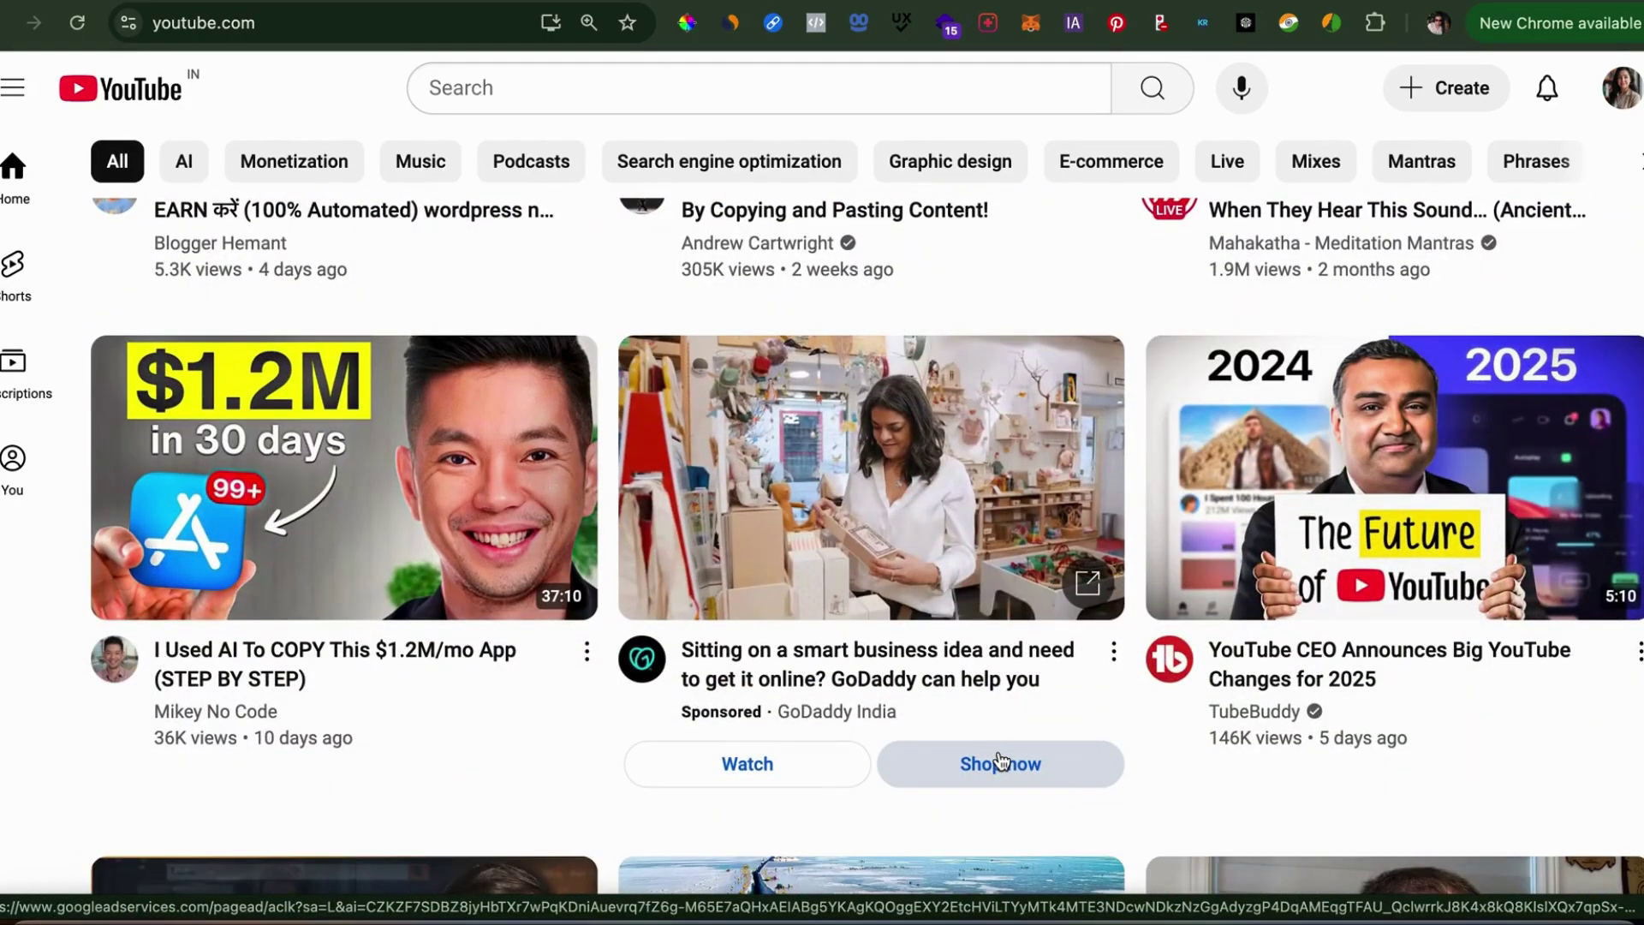
scroll(1000, 759, up, 3)
scroll(1000, 760, down, 17)
scroll(1002, 761, up, 7)
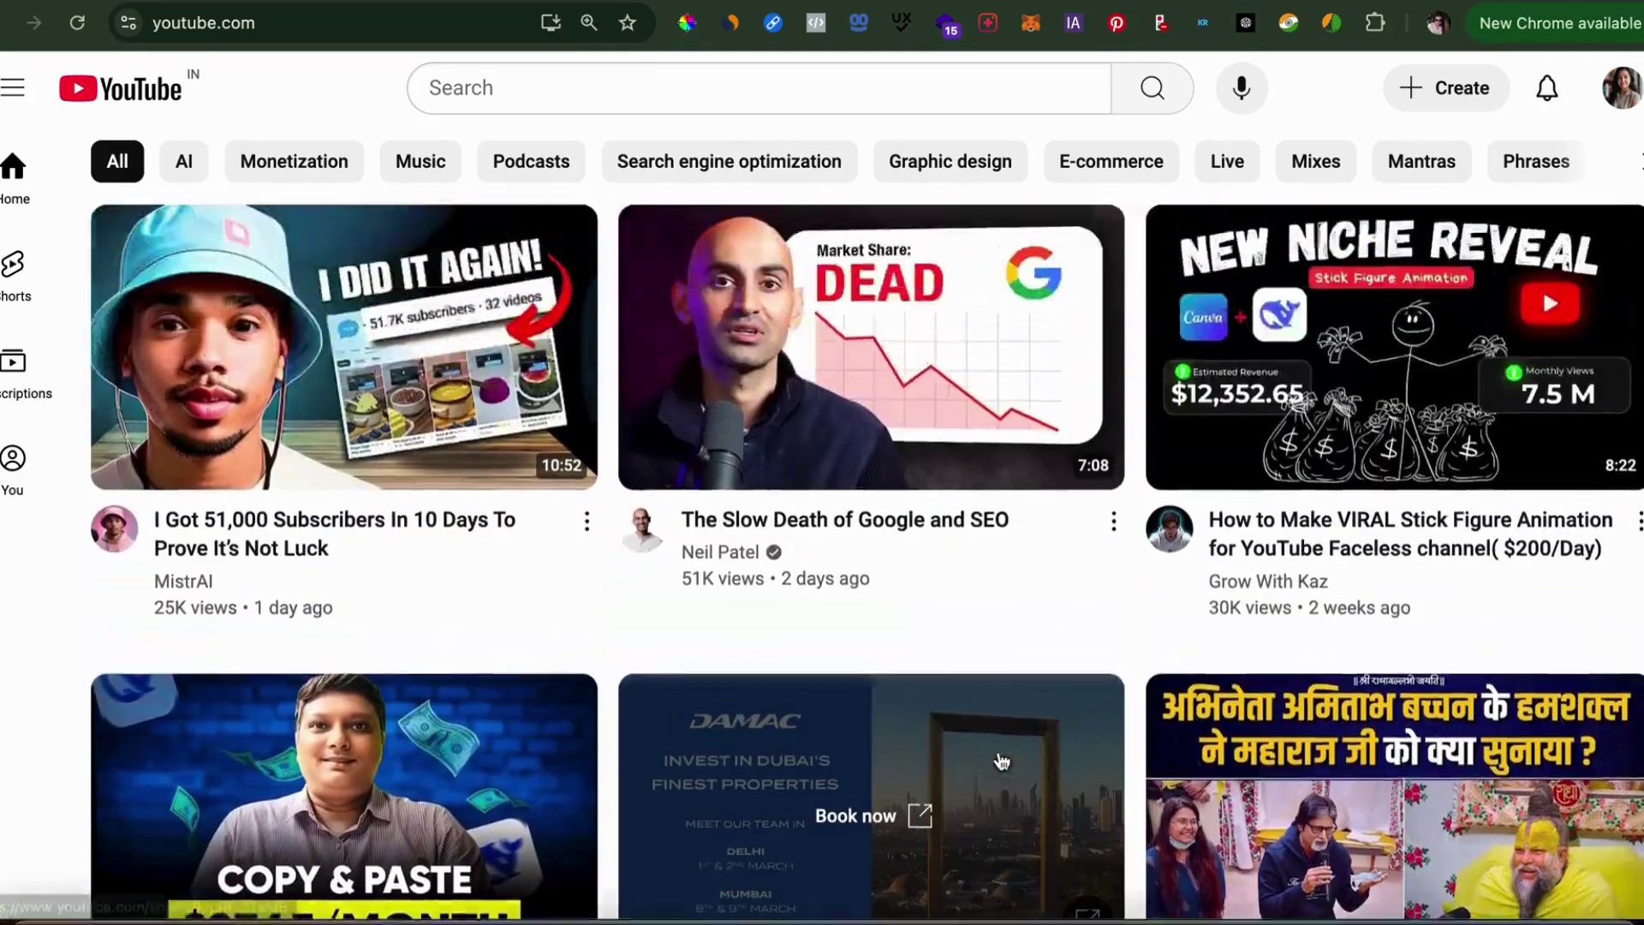
scroll(1000, 761, up, 2)
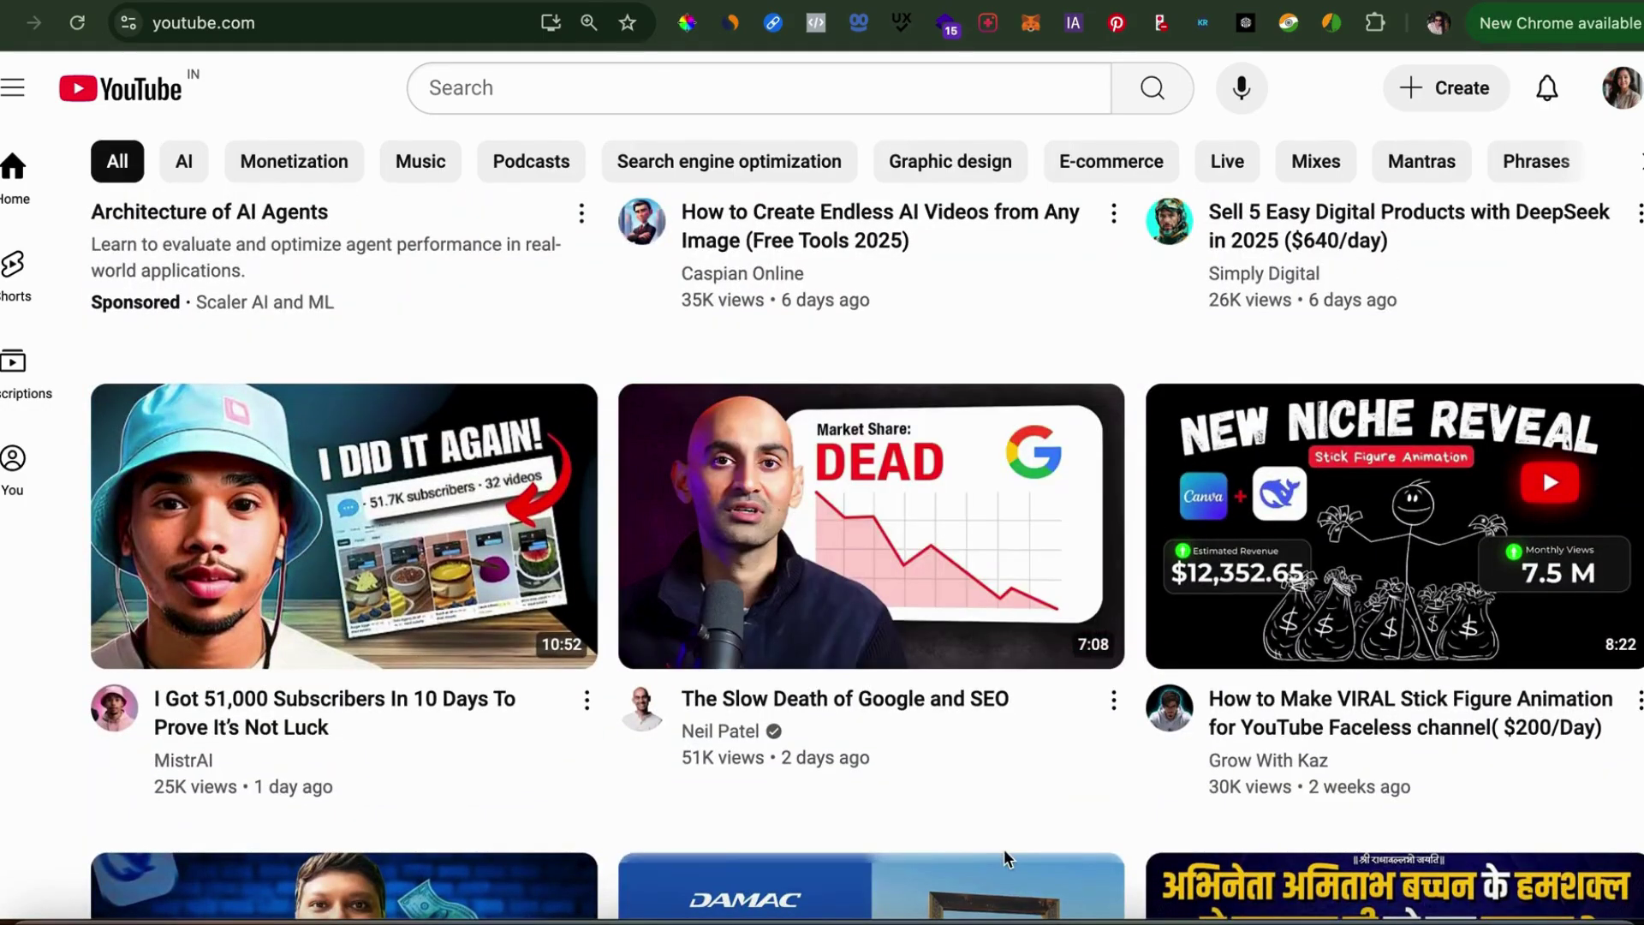
scroll(1004, 849, up, 6)
scroll(1004, 849, down, 20)
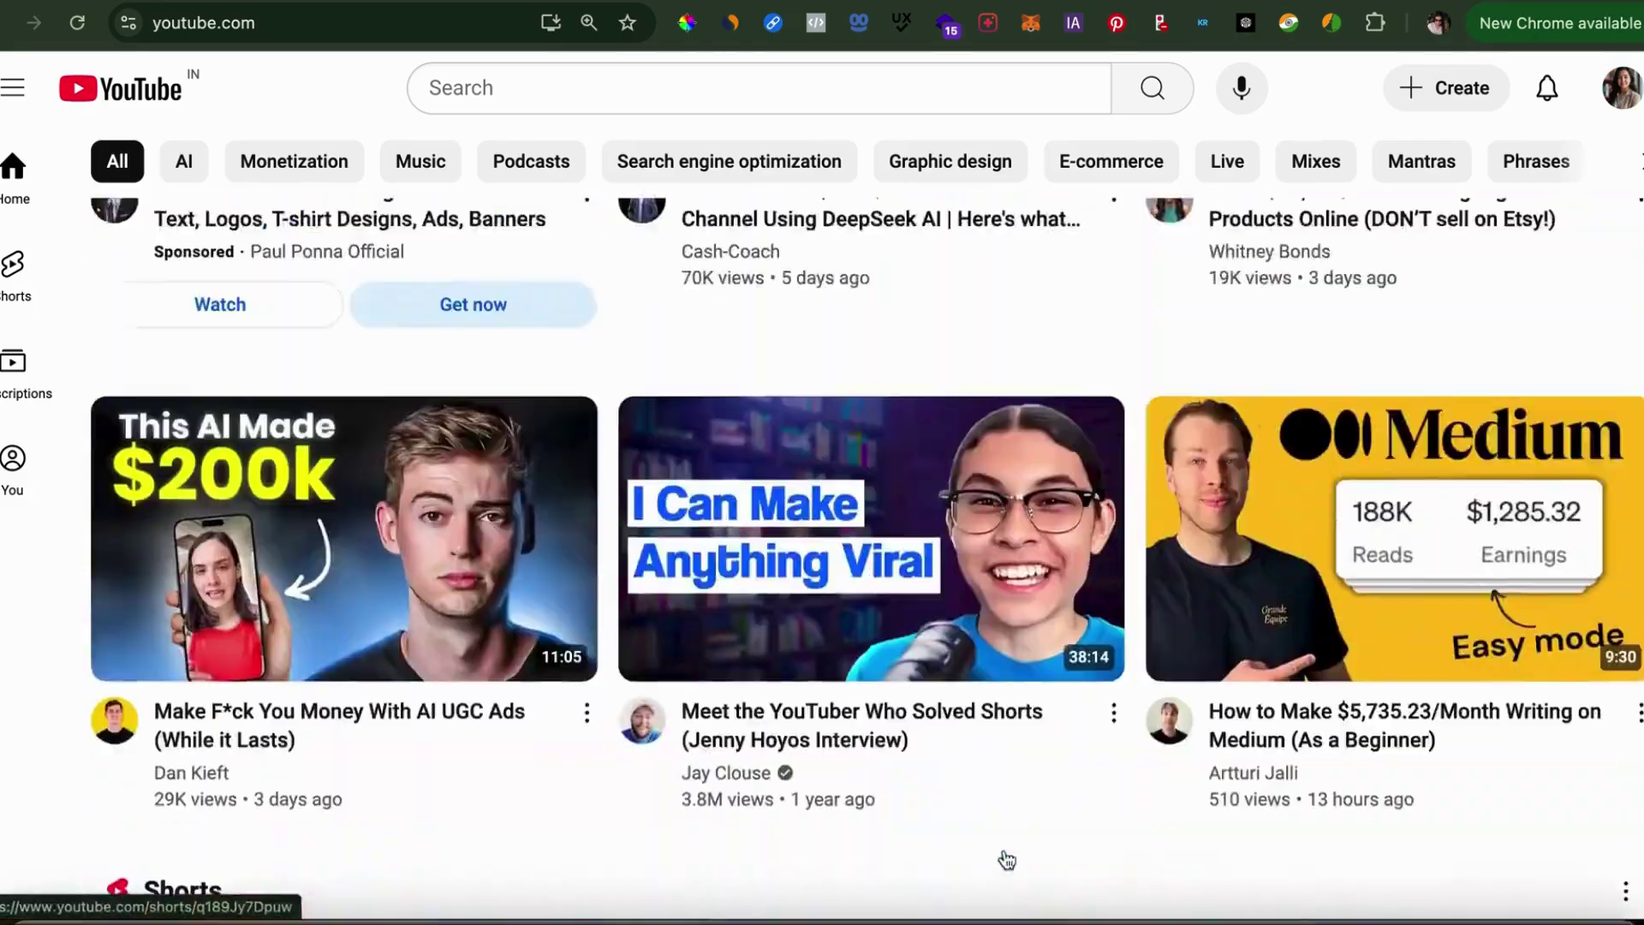
scroll(1005, 855, up, 4)
scroll(1006, 858, down, 9)
scroll(1003, 852, up, 4)
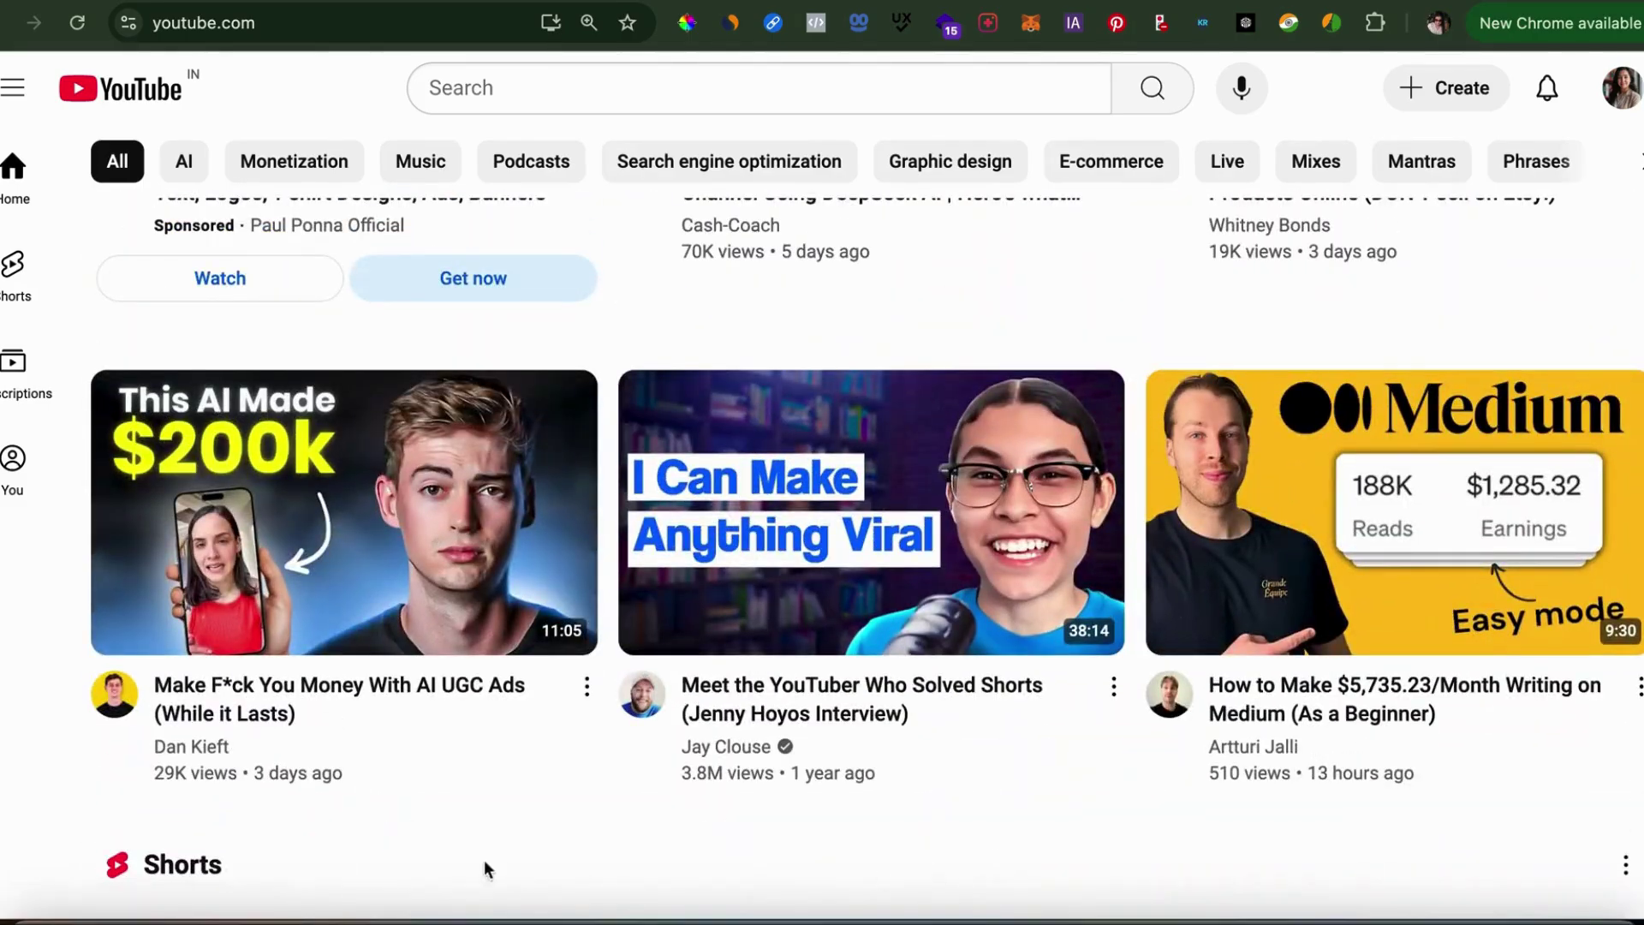
- Open the "Make F*ck You Money With AI UGC Ads (While it Lasts)" video and copy its link
mouse_move(254, 726)
mouse_move(403, 778)
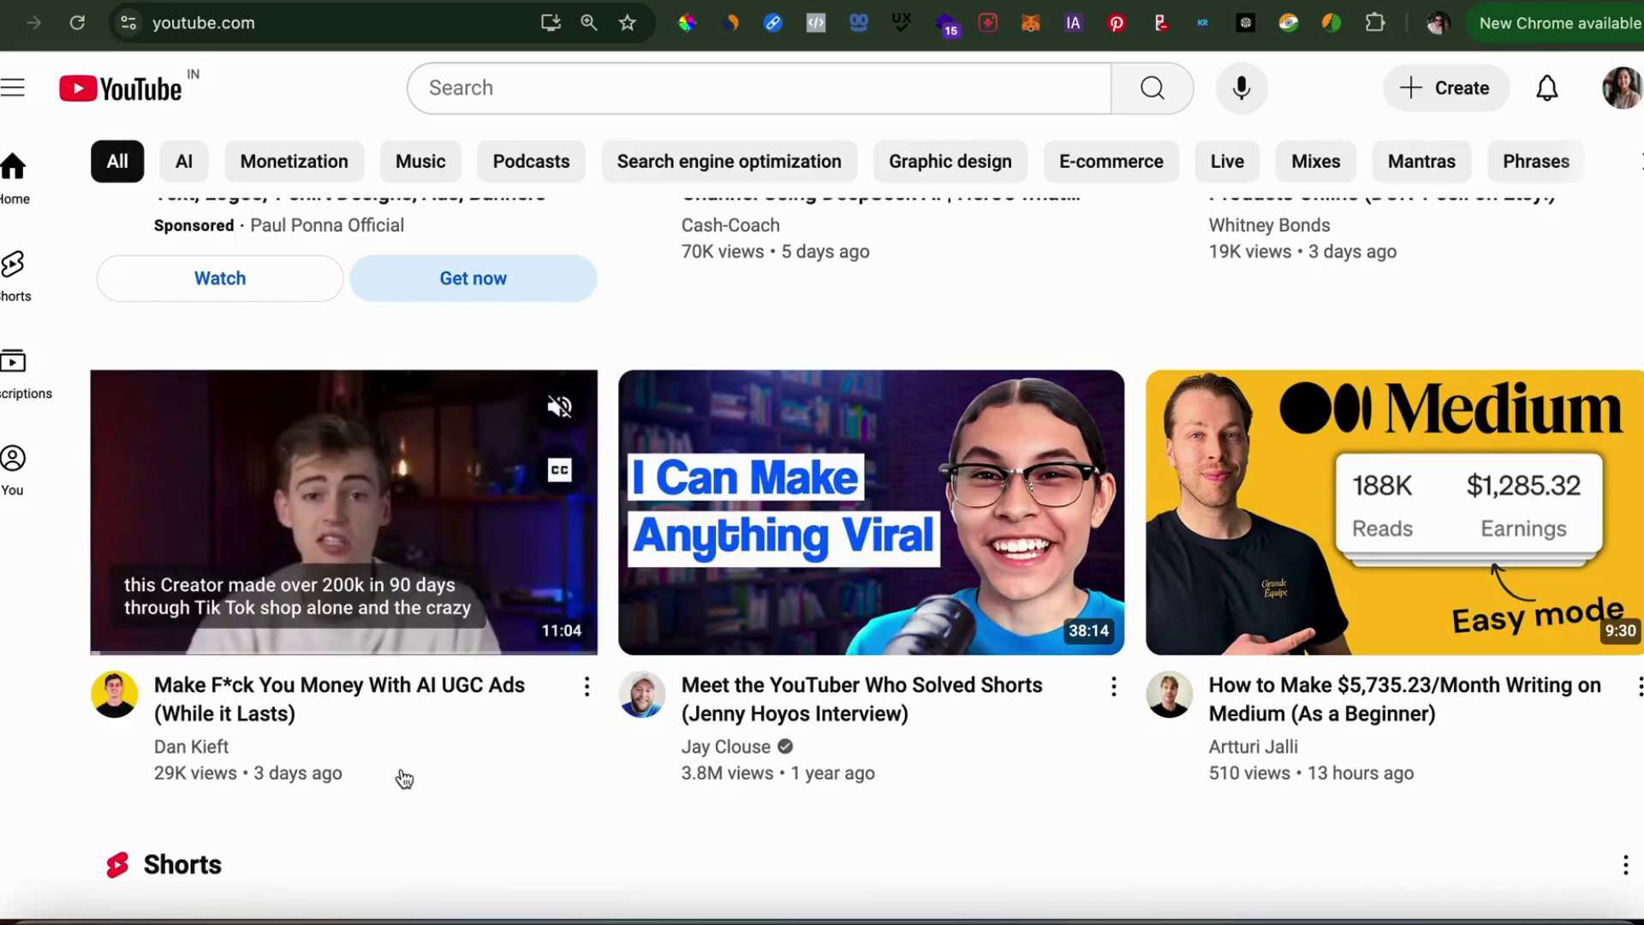
click(296, 688)
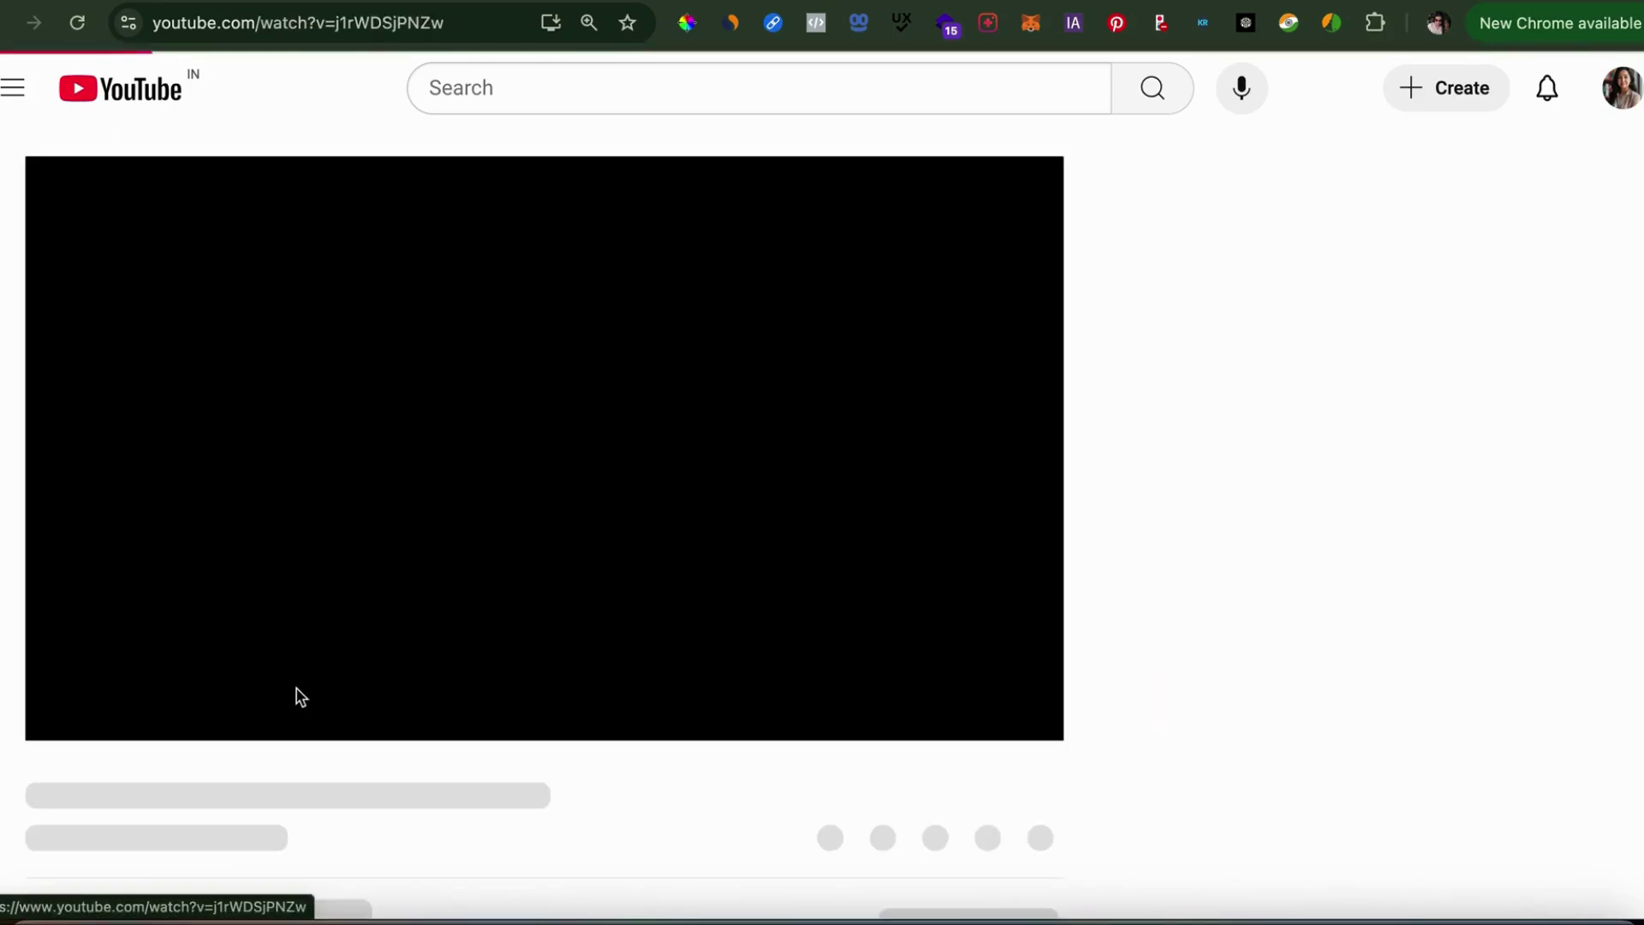
click(316, 15)
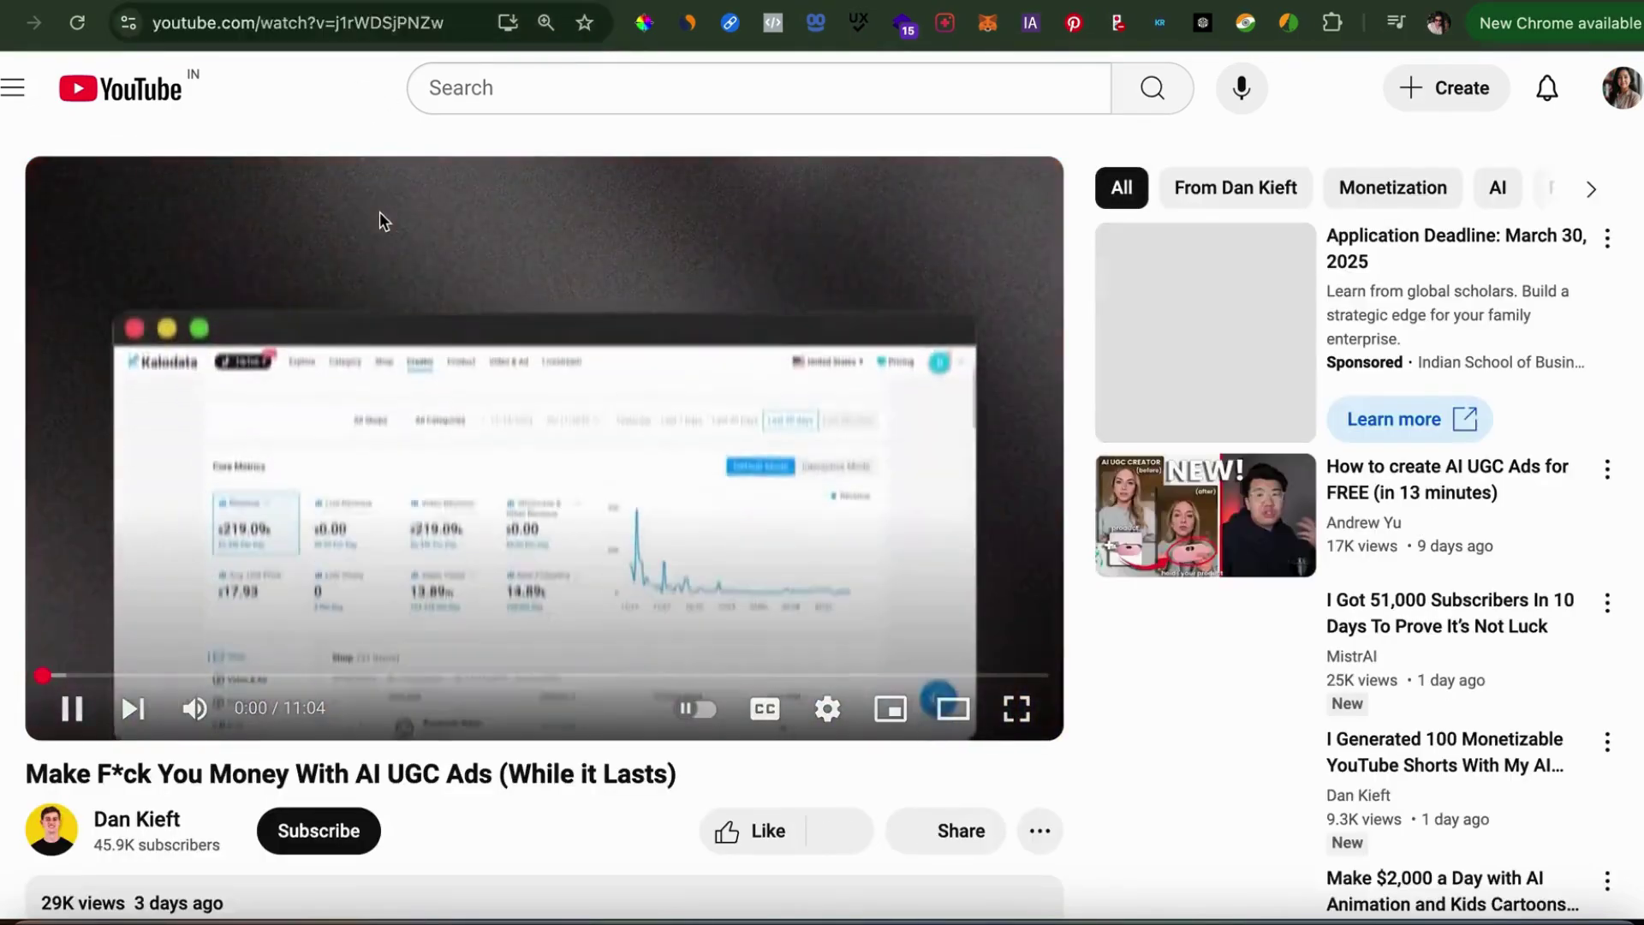
click(436, 283)
click(361, 23)
key(ctrl+c)
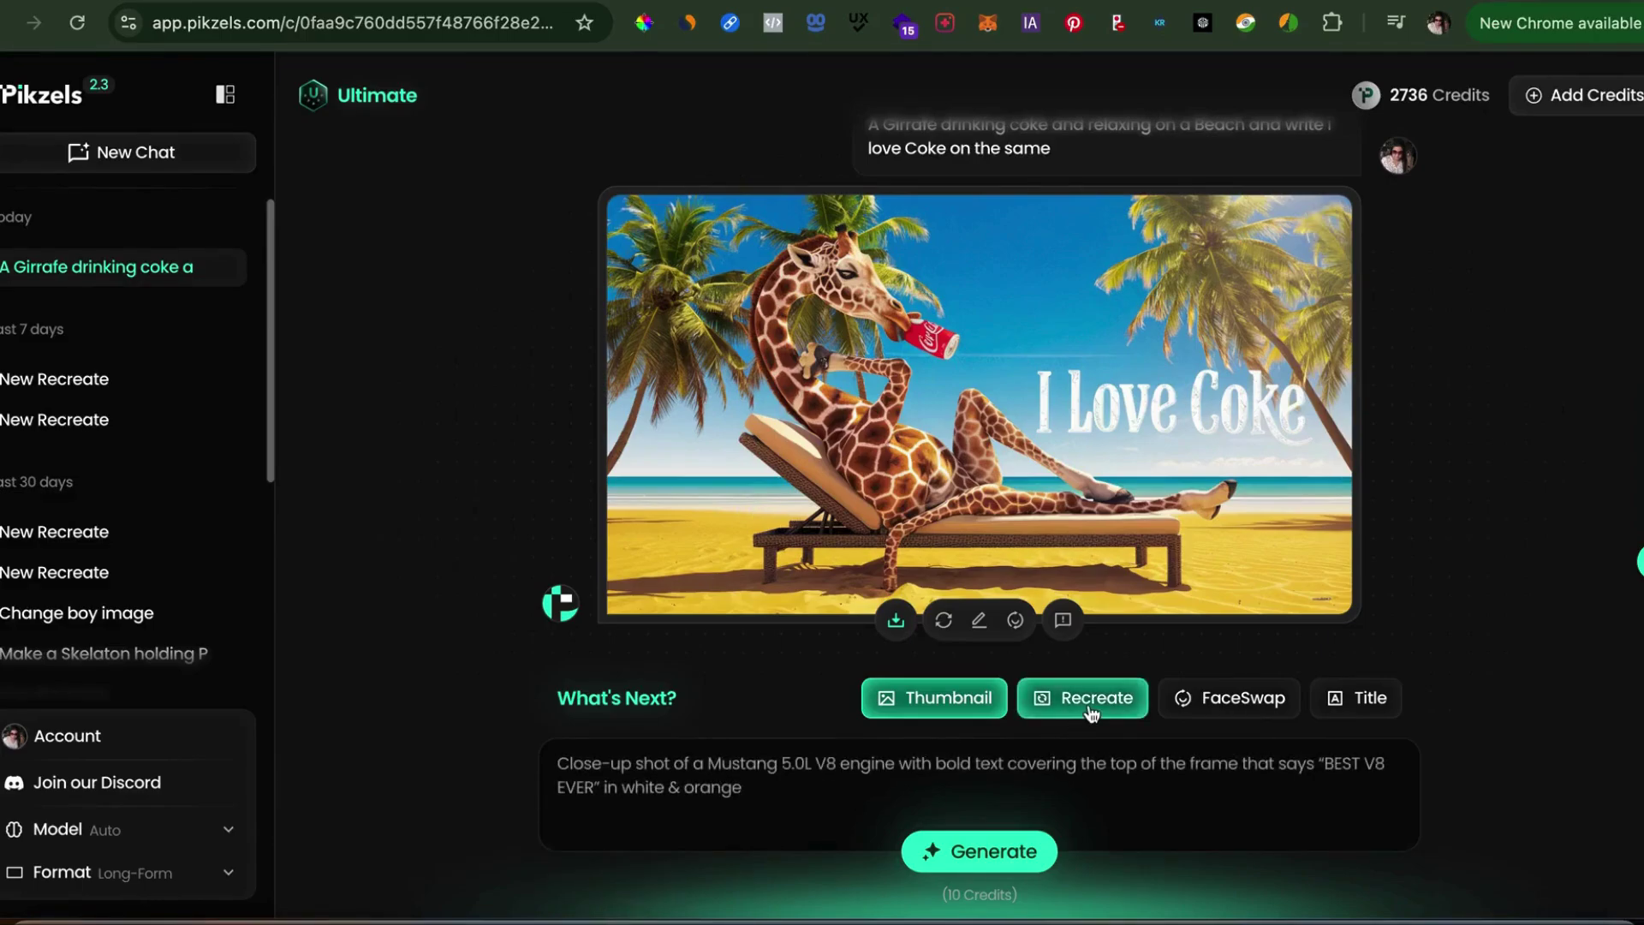
- Back in Pikzels, generate a Recreate thumbnail in a new chat from the copied YouTube link with High inspiration weight and no changes
scroll(1025, 588, up, 1)
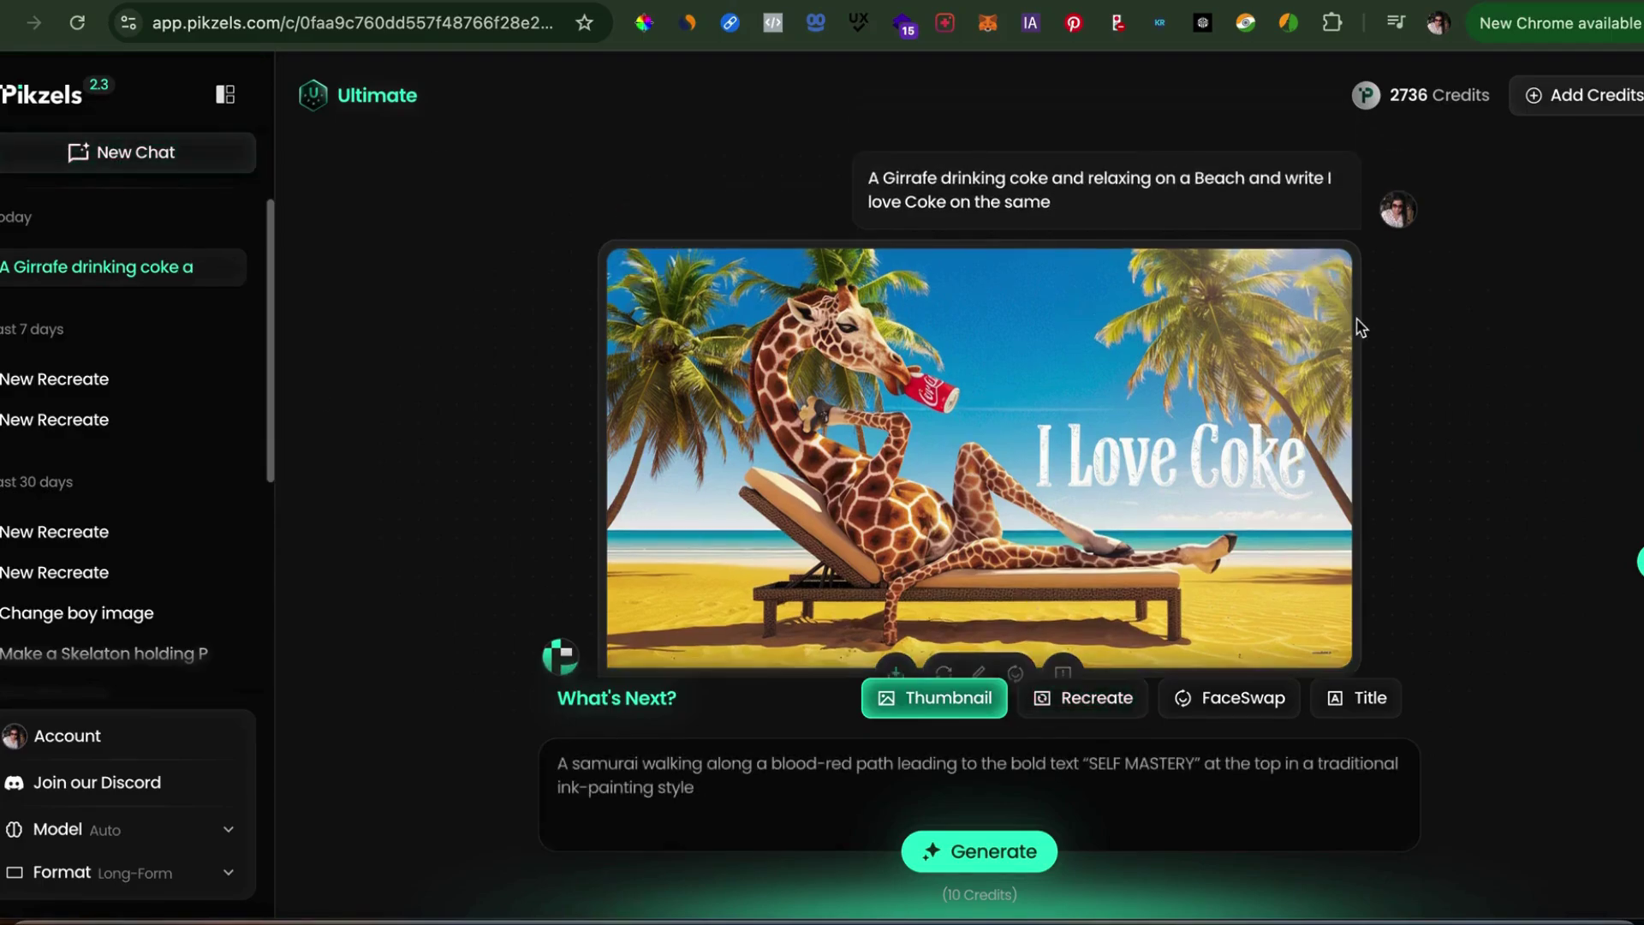
click(1075, 386)
click(891, 415)
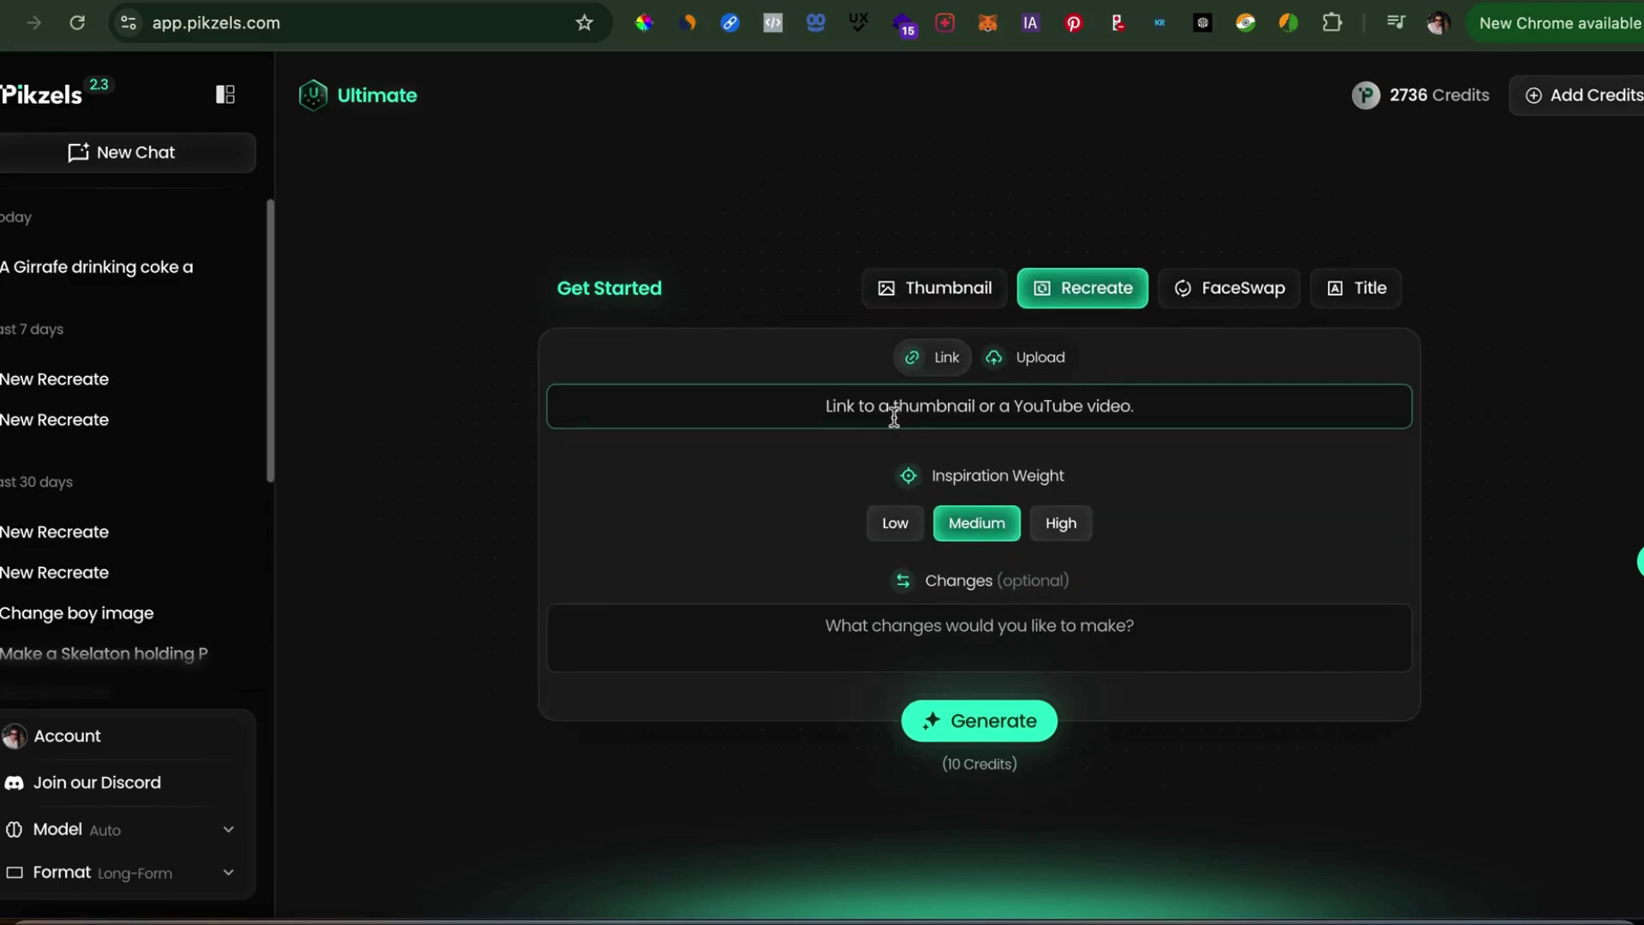
key(ctrl+v)
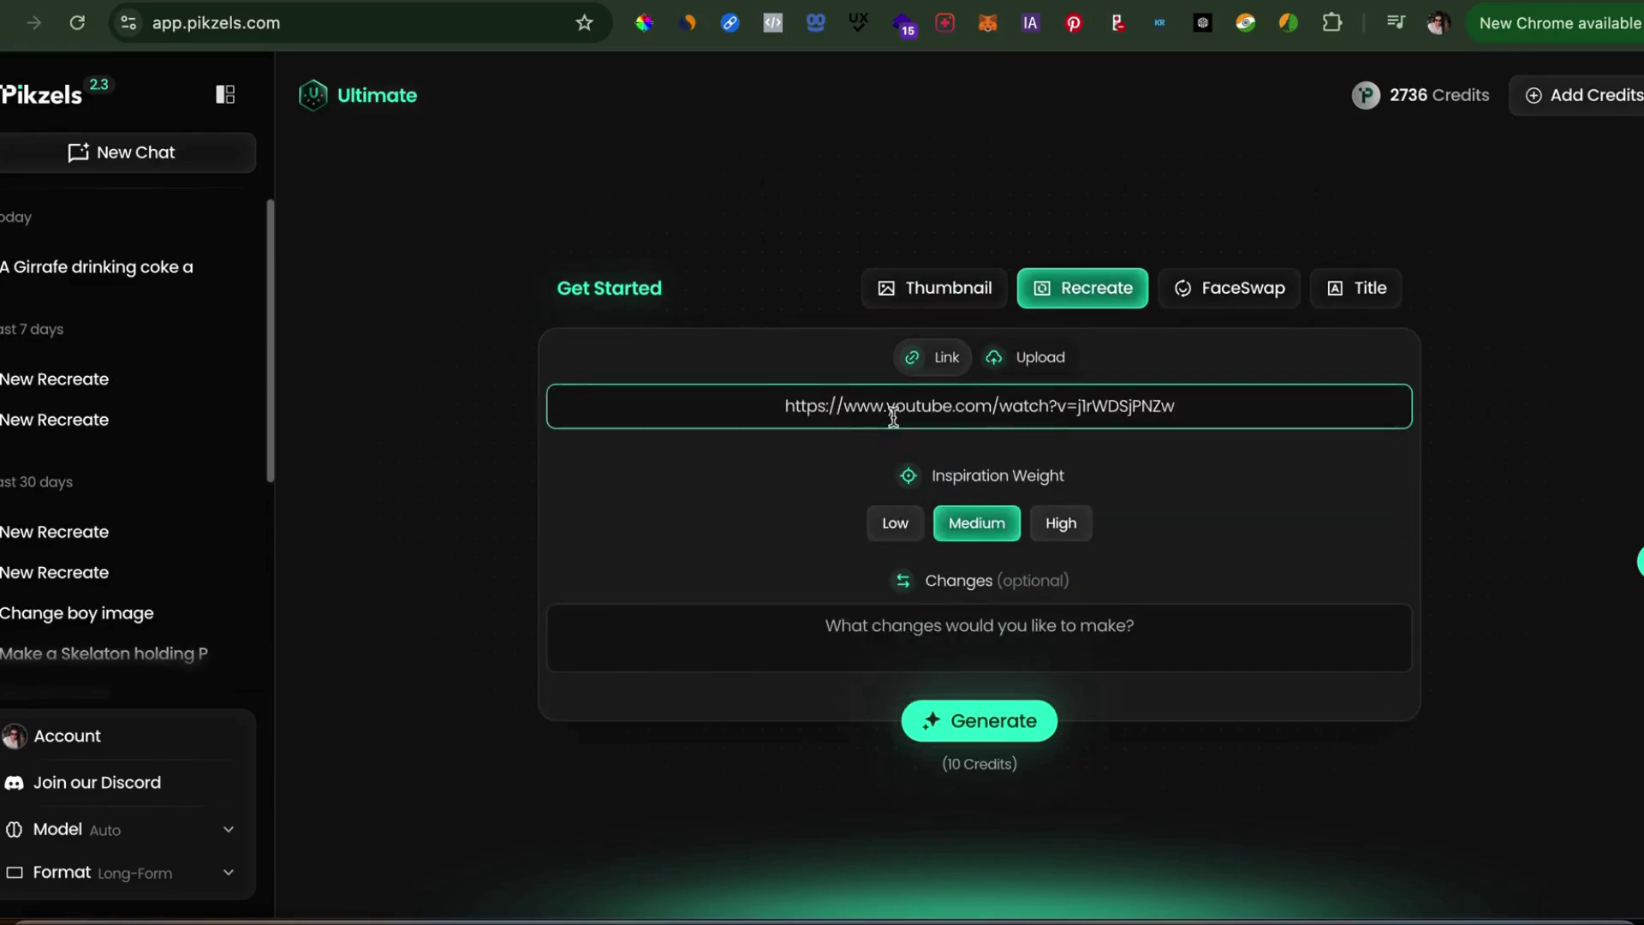
click(1077, 530)
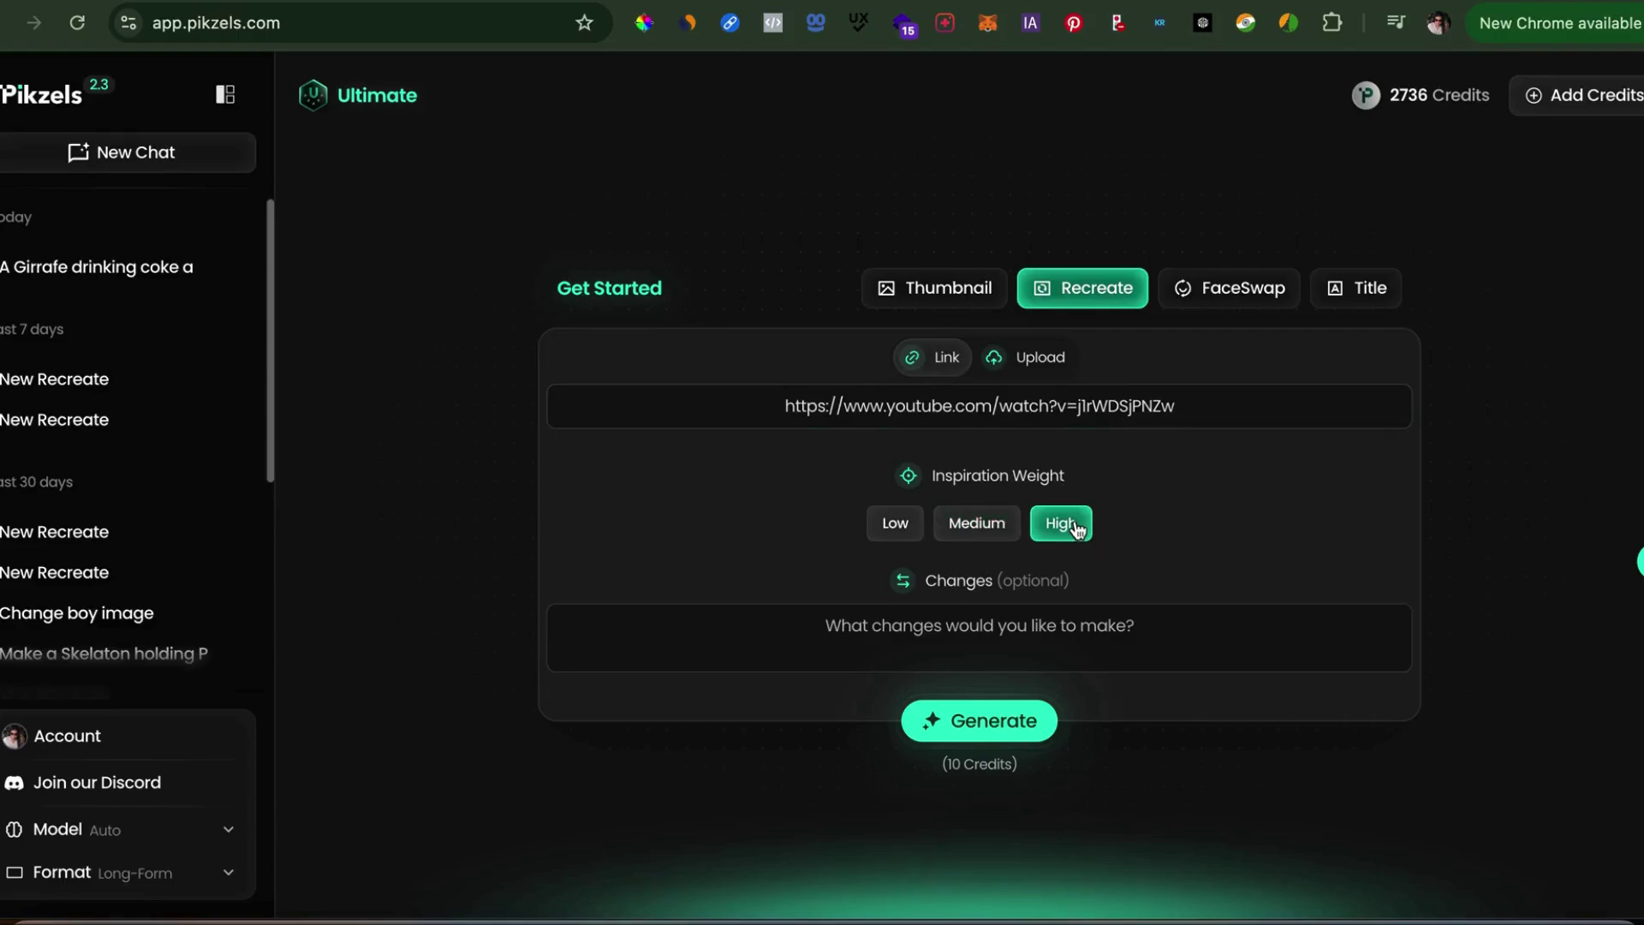
click(909, 642)
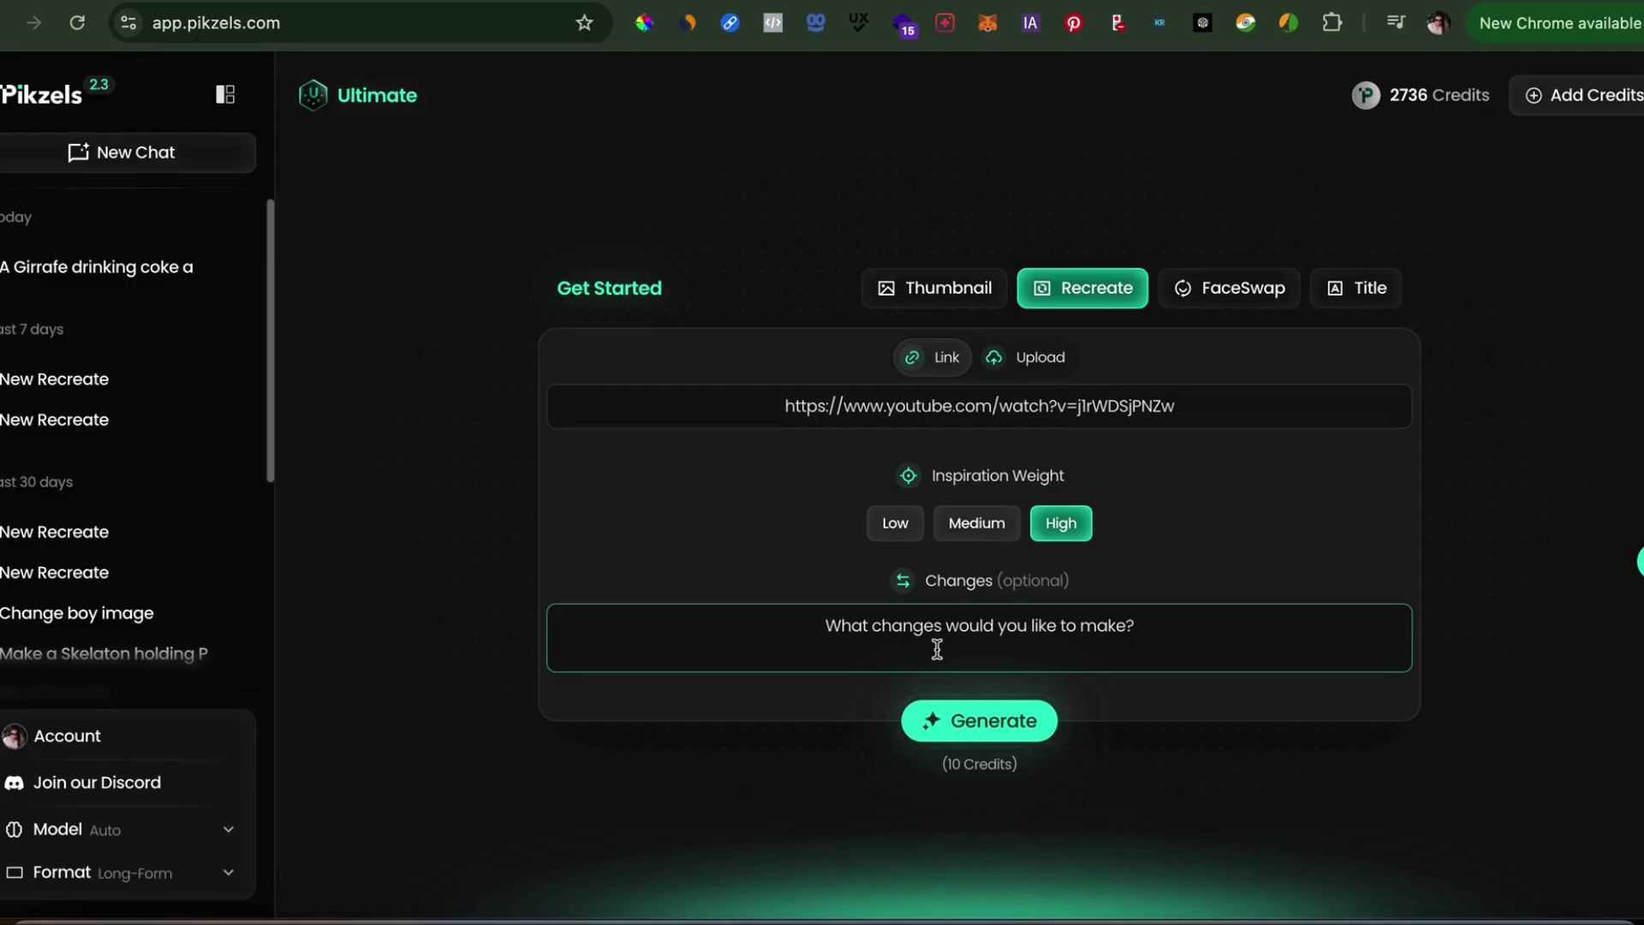
click(1044, 721)
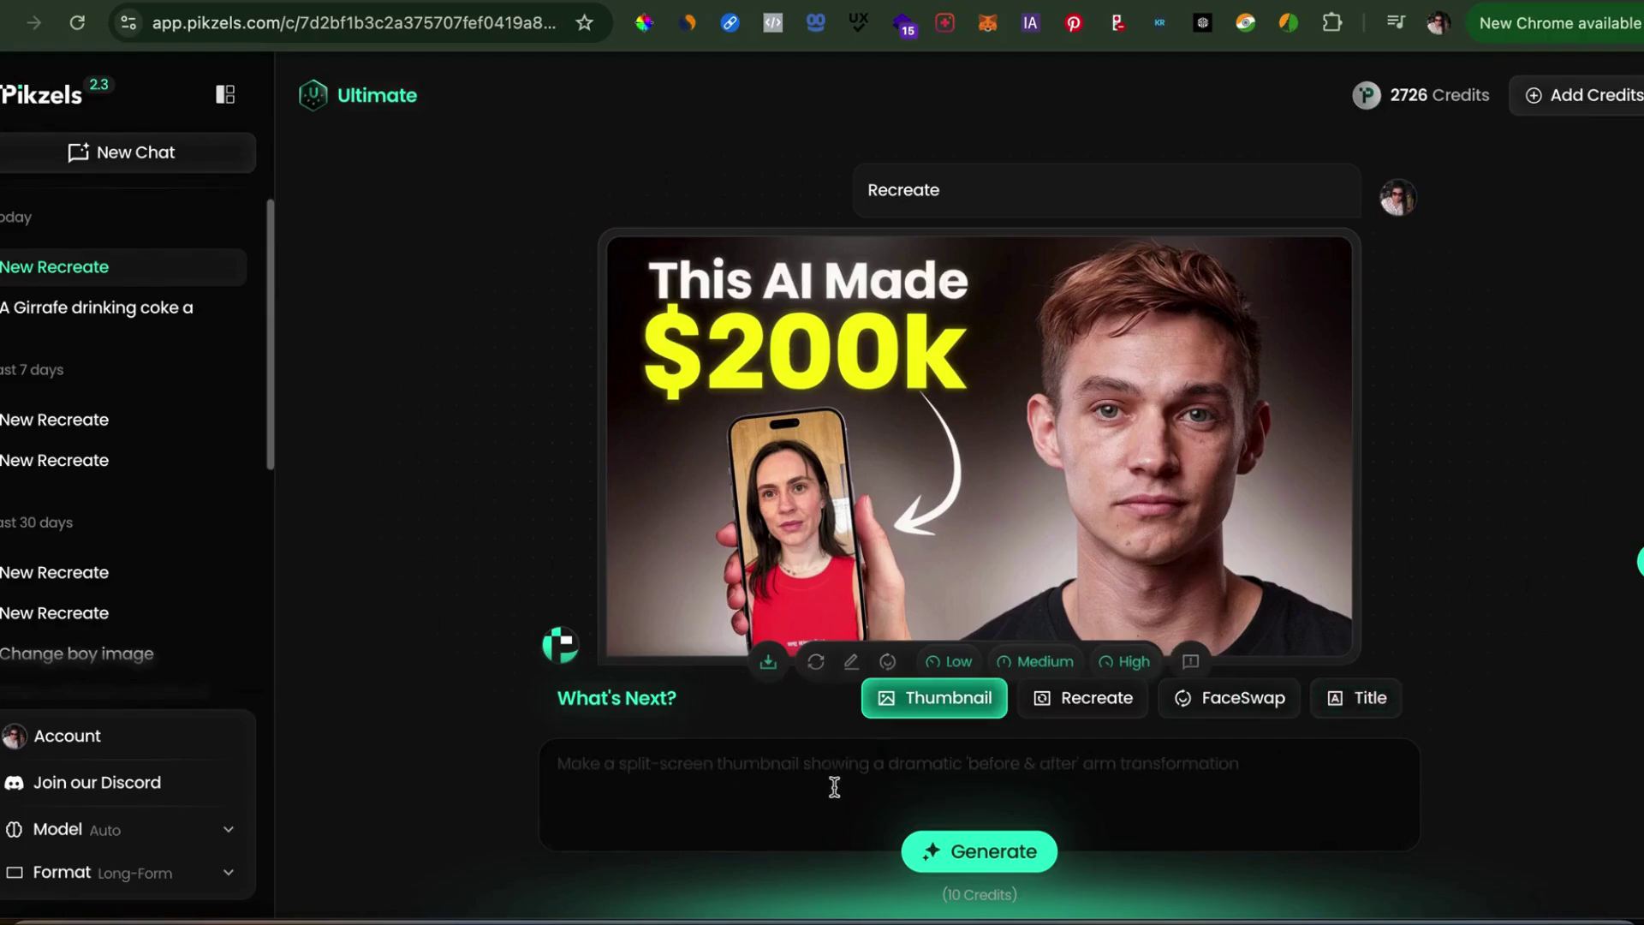
- Generate a follow-up thumbnail in the same chat with the prompt "Make 200K to 500K"
text(Make )
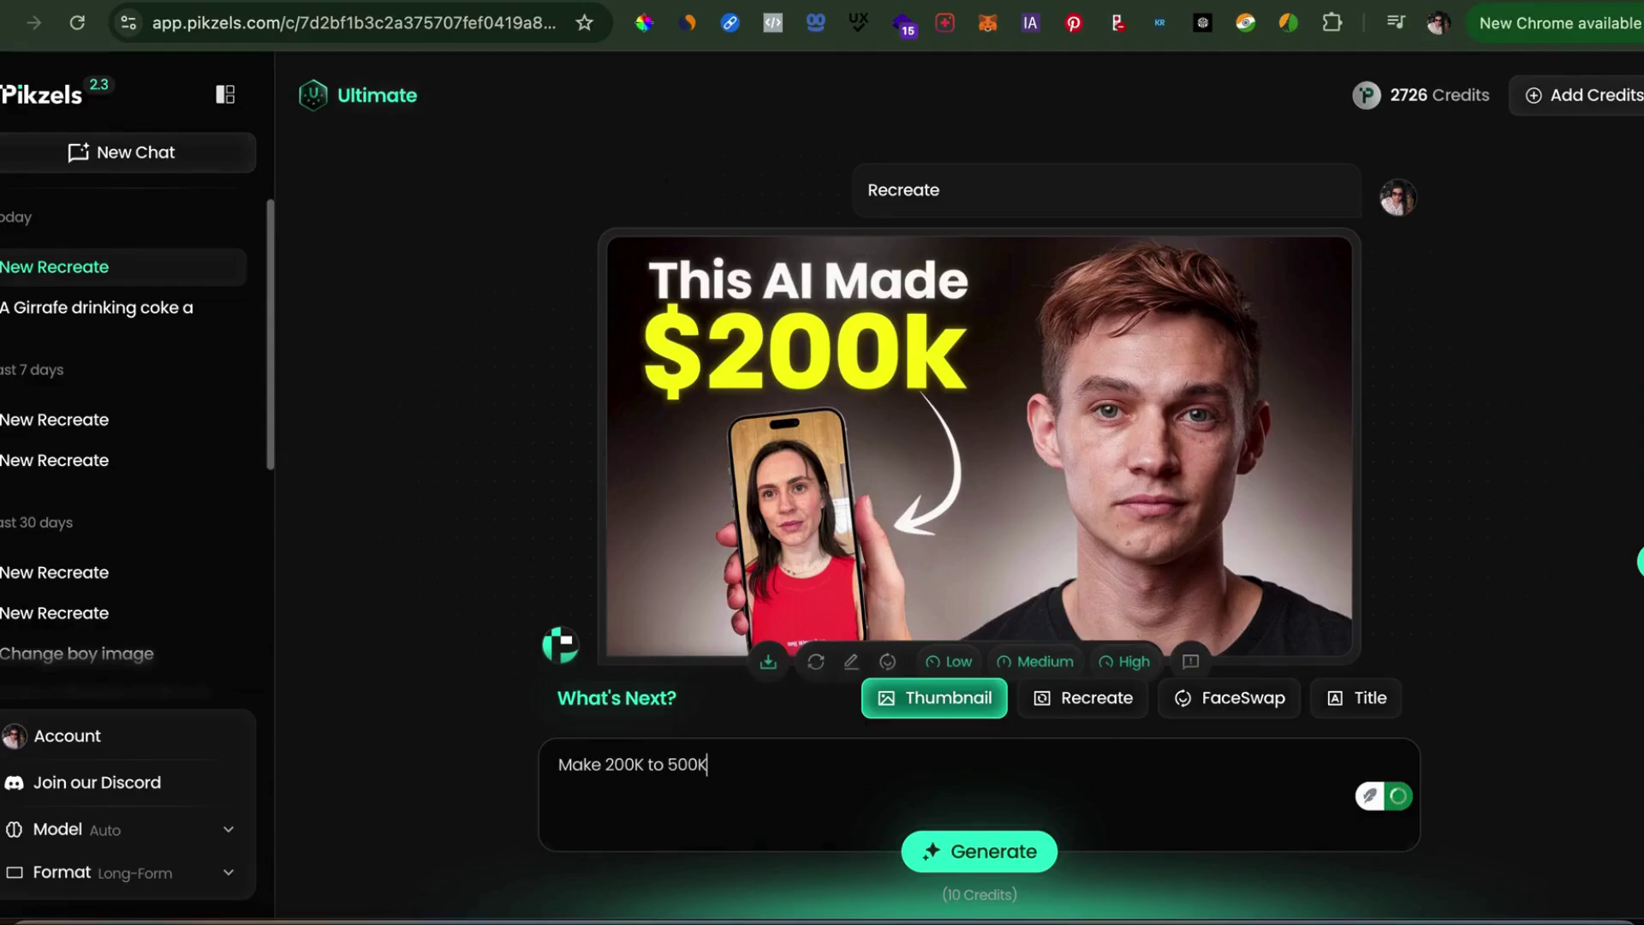
text(200K to 500K)
key(Return)
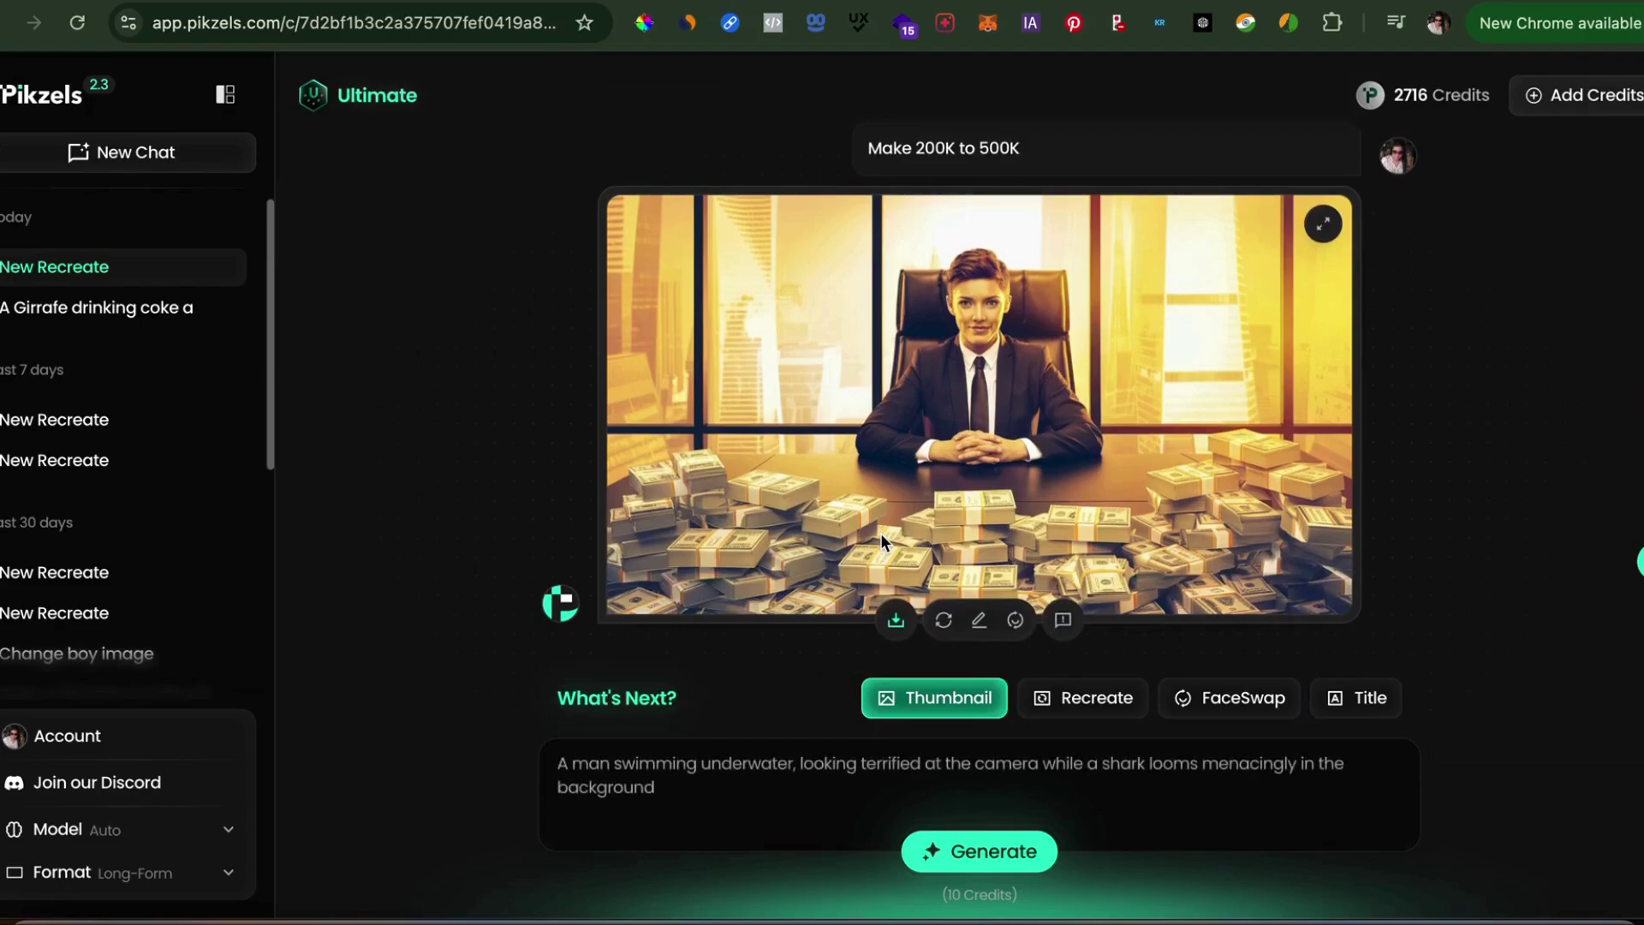
- Compare the recreated "This AI Made $200k" thumbnail with the follow-up image generated from the 500K prompt
scroll(880, 533, up, 3)
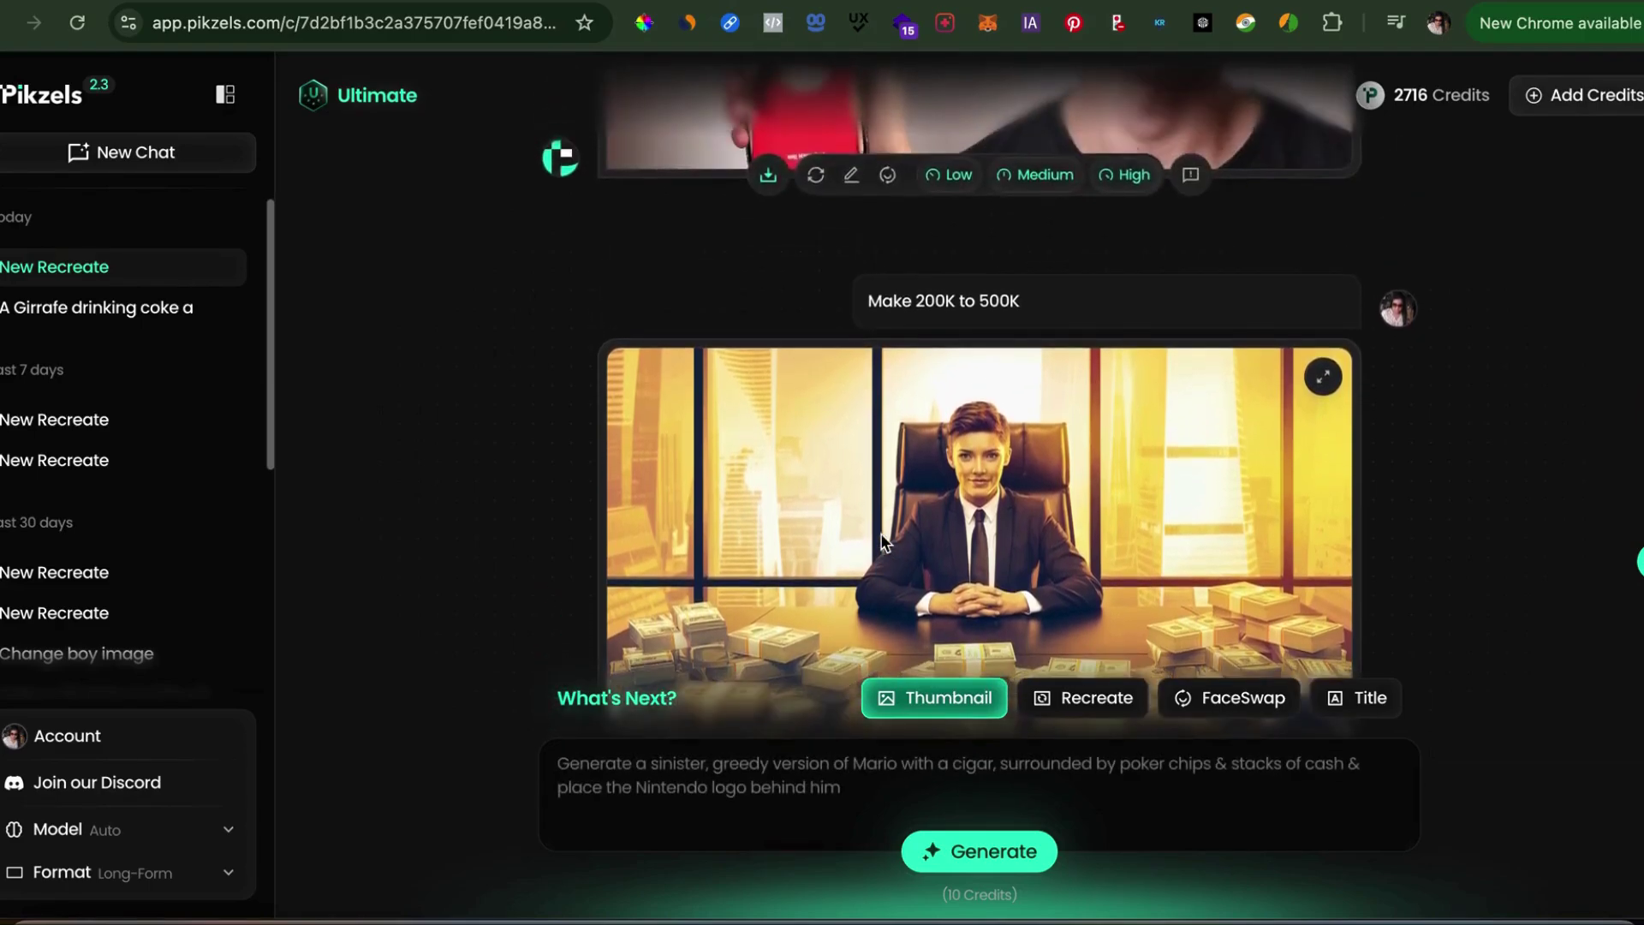
scroll(880, 532, up, 5)
scroll(881, 533, down, 6)
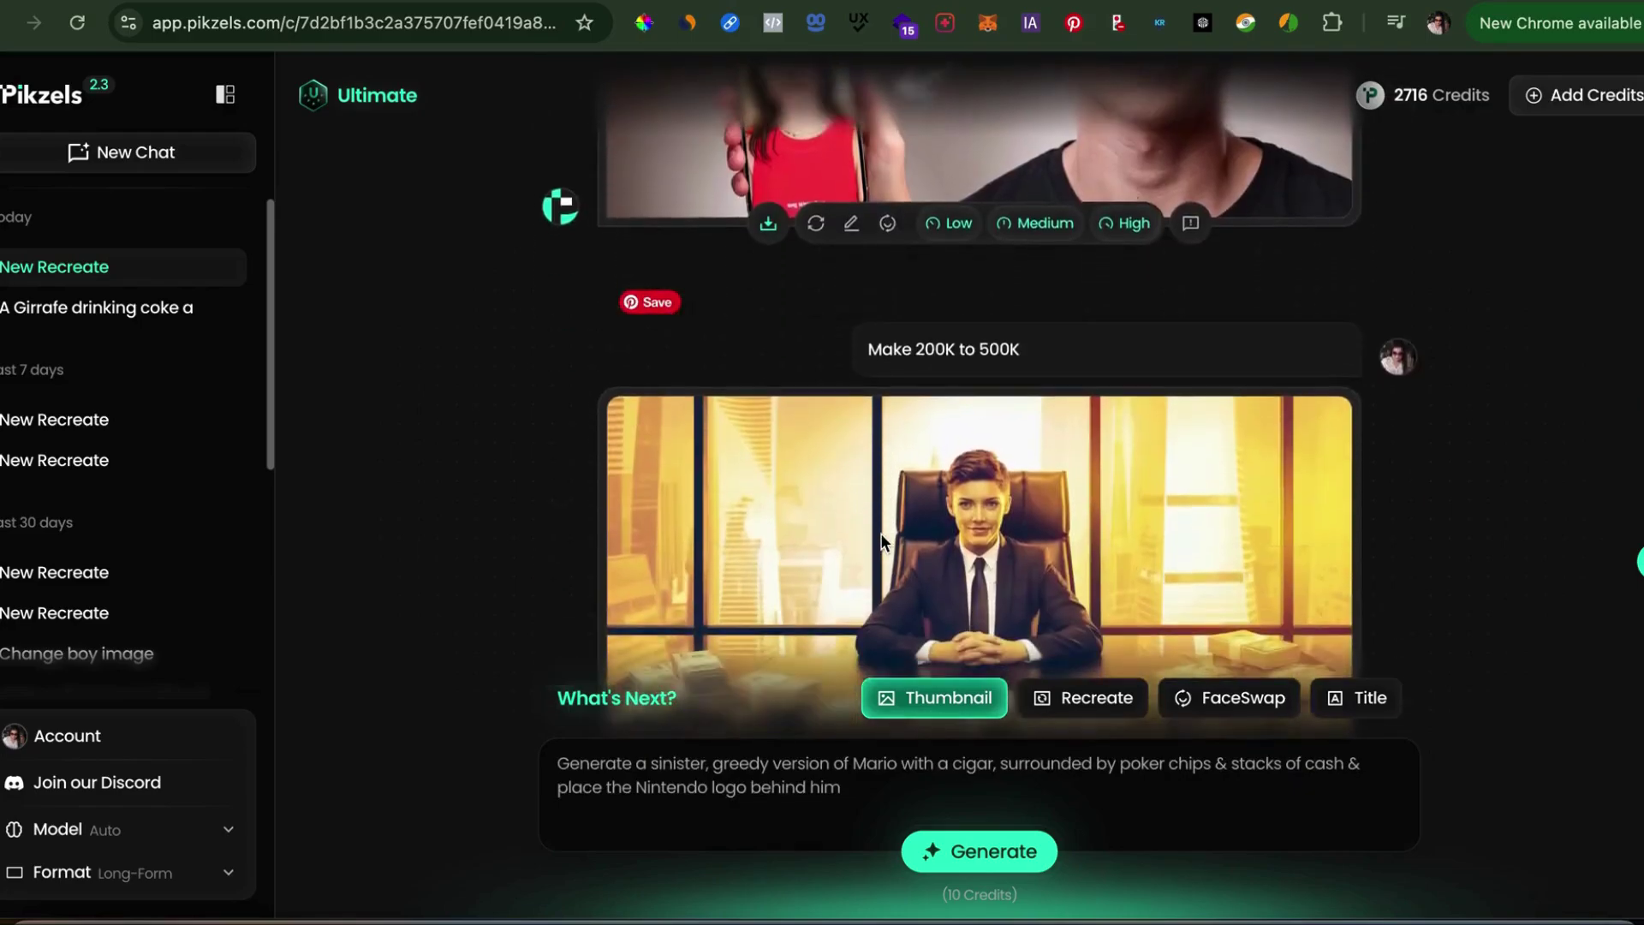
scroll(880, 532, up, 1)
scroll(1015, 464, up, 4)
scroll(1016, 464, up, 1)
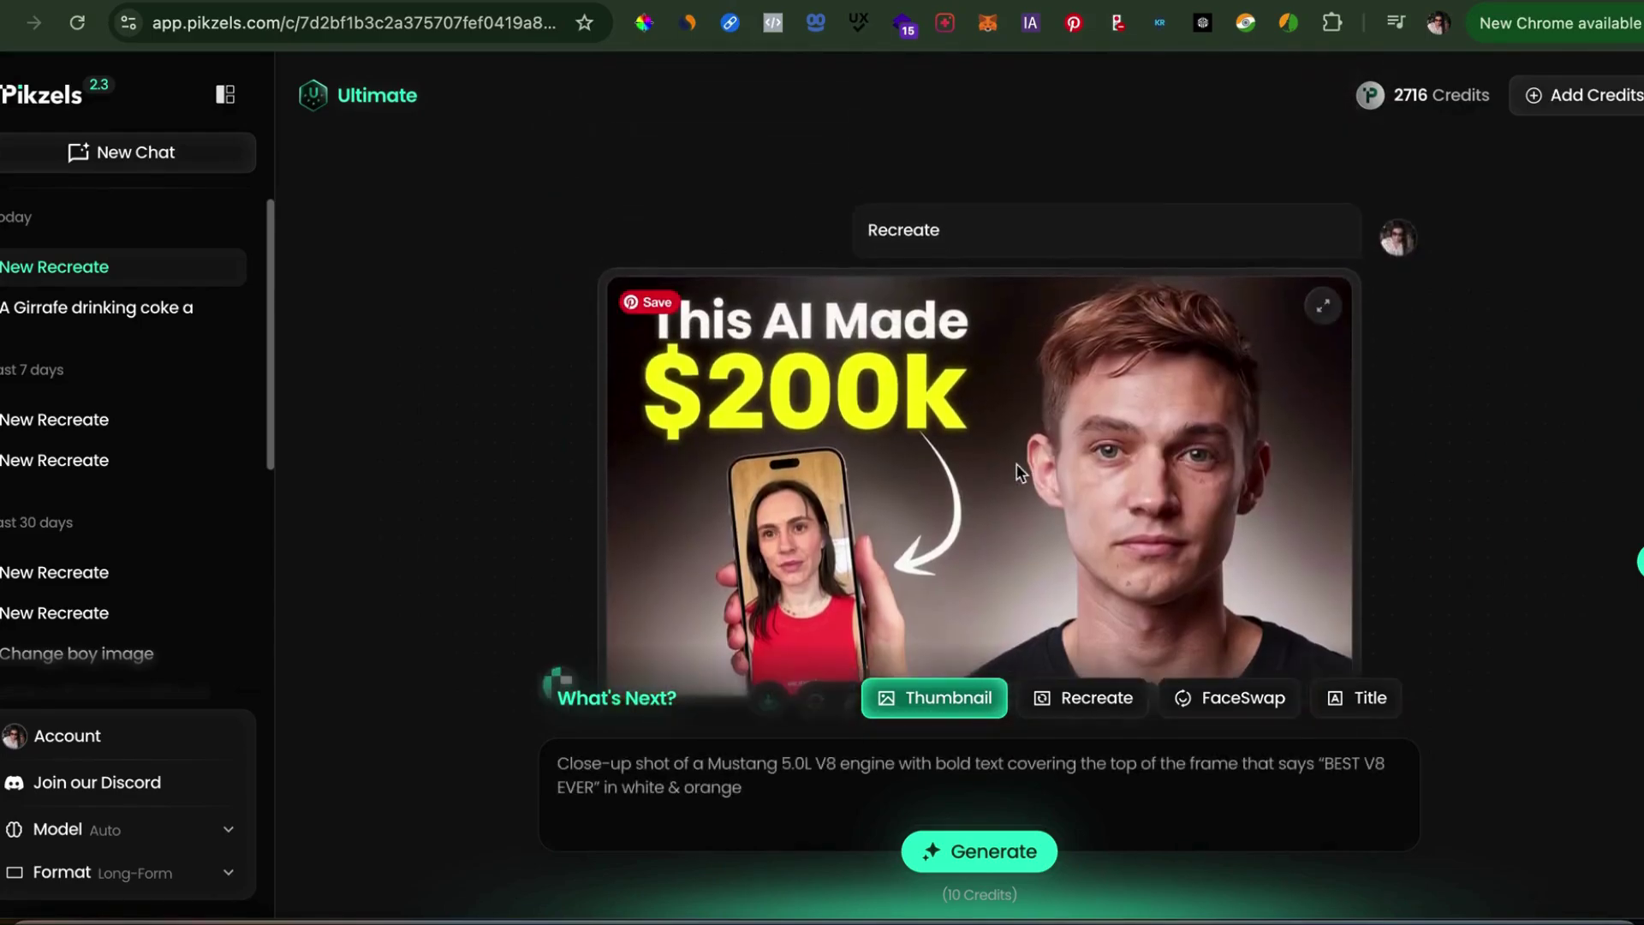
scroll(1015, 464, down, 12)
scroll(1019, 471, up, 1)
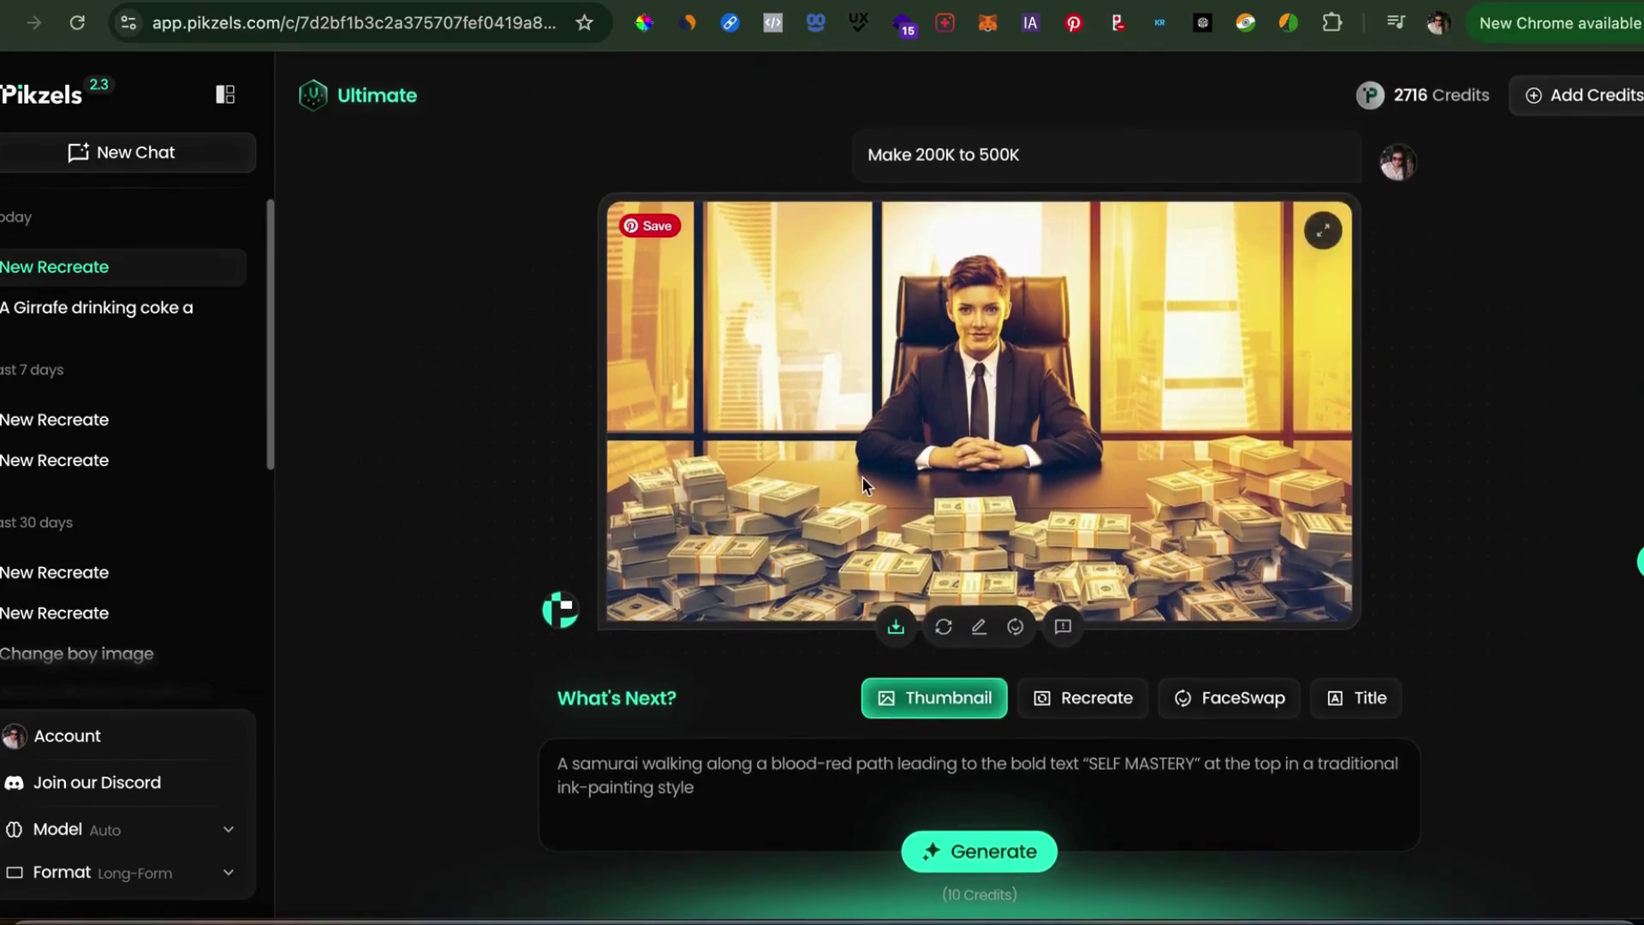
scroll(862, 476, up, 5)
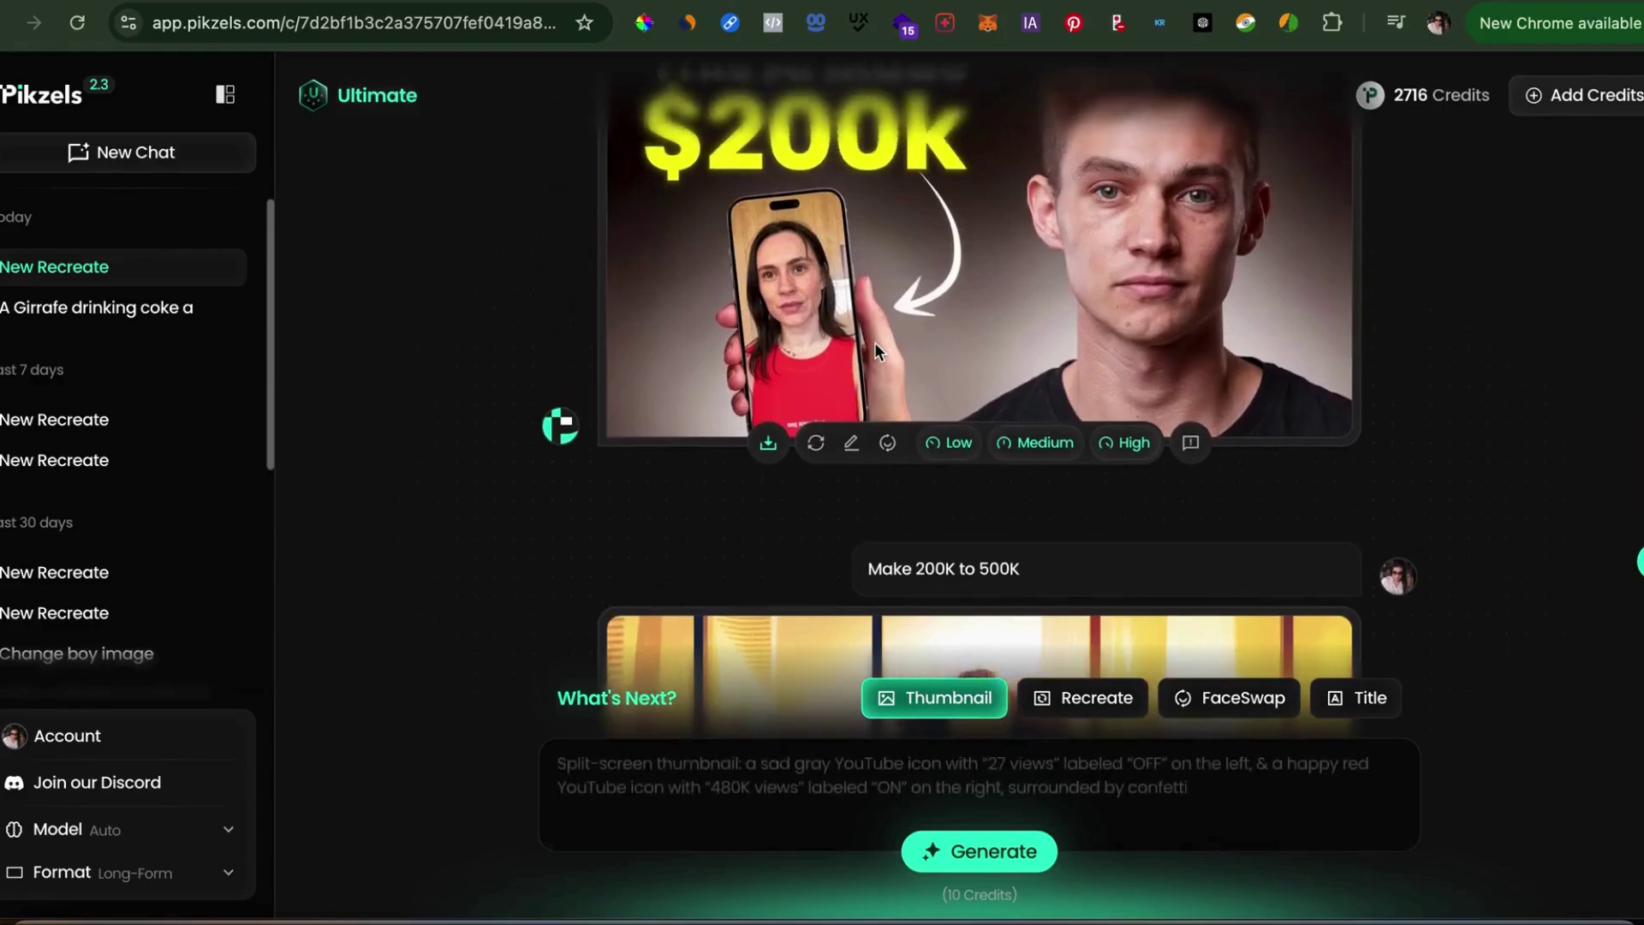
scroll(1081, 414, up, 4)
scroll(1080, 415, down, 3)
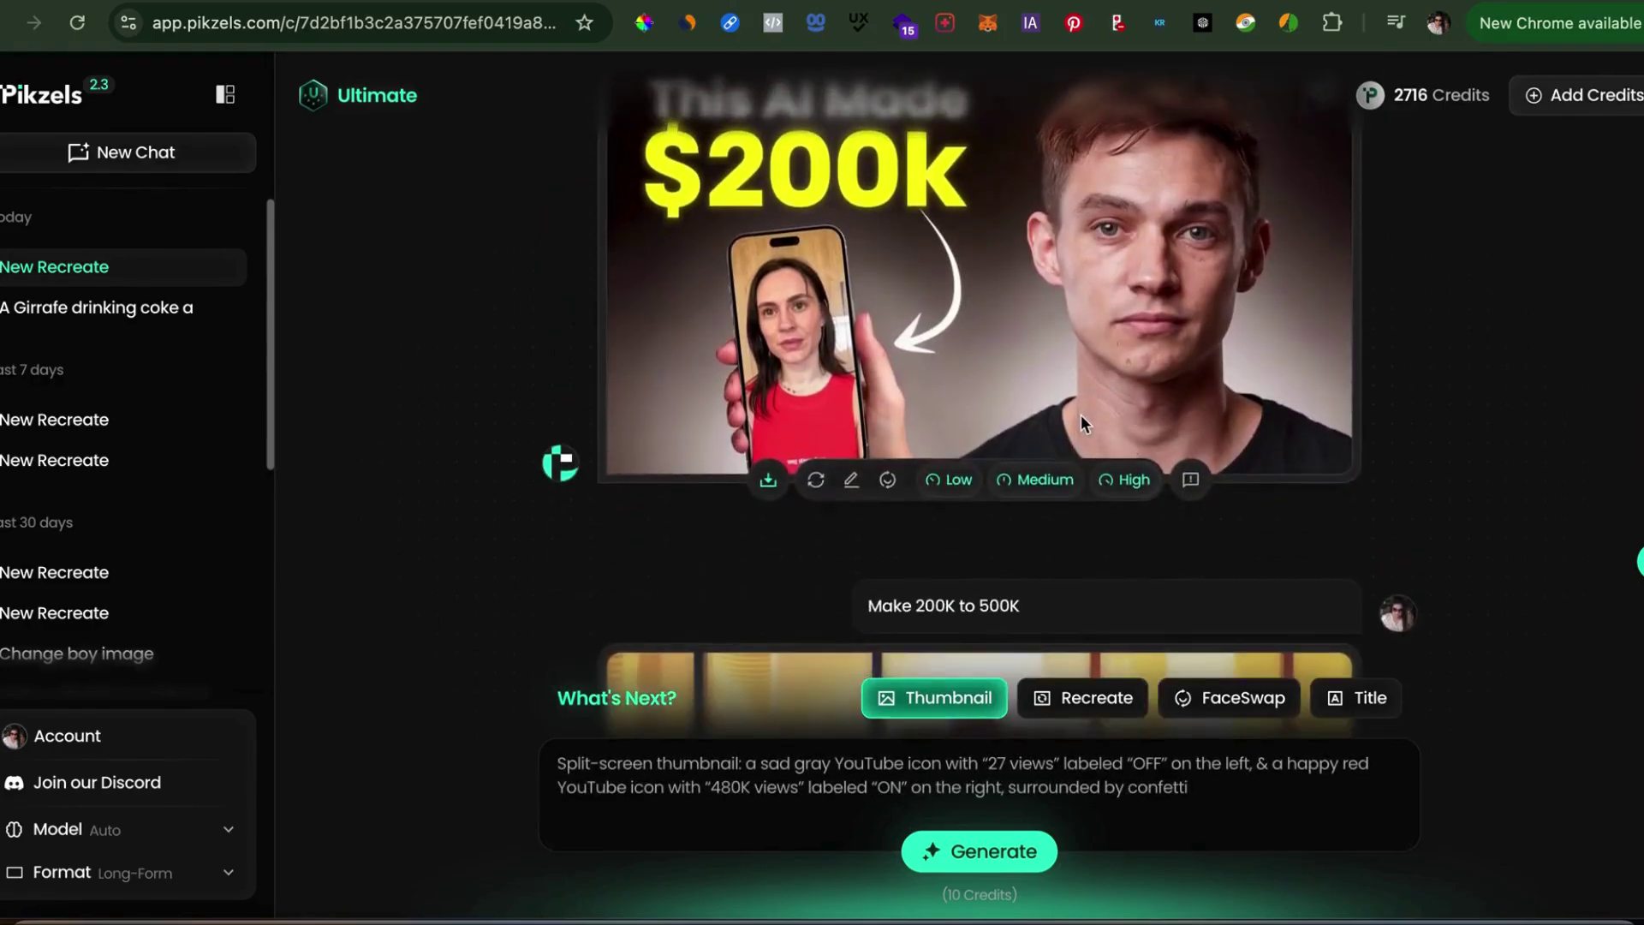
scroll(1080, 414, down, 2)
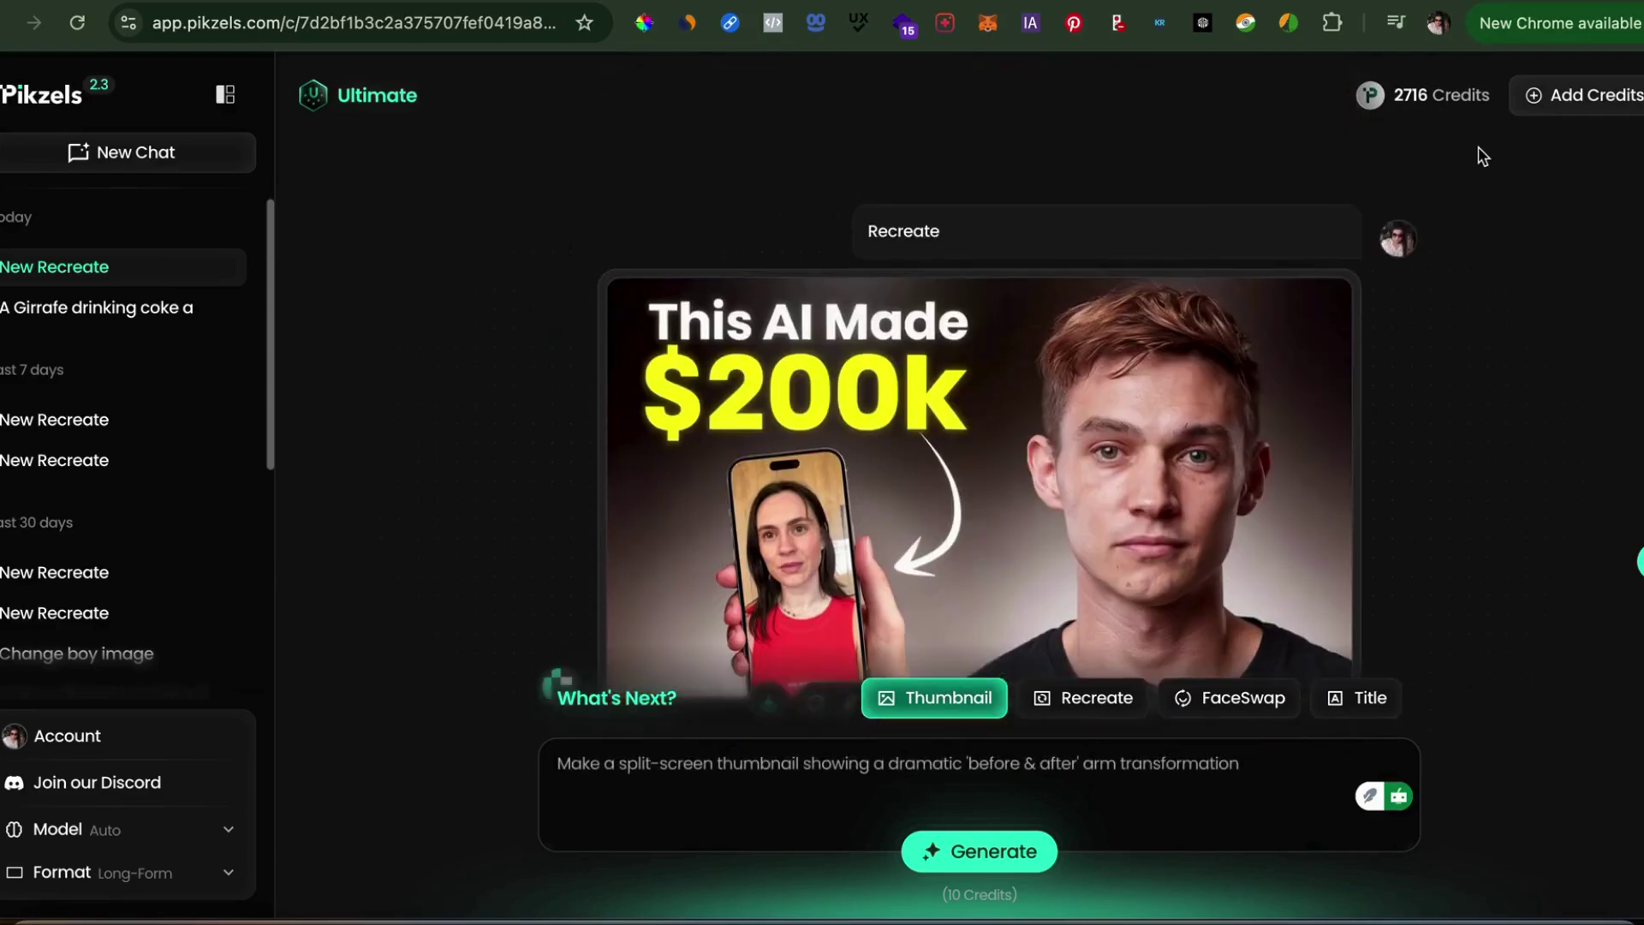
mouse_move(776, 421)
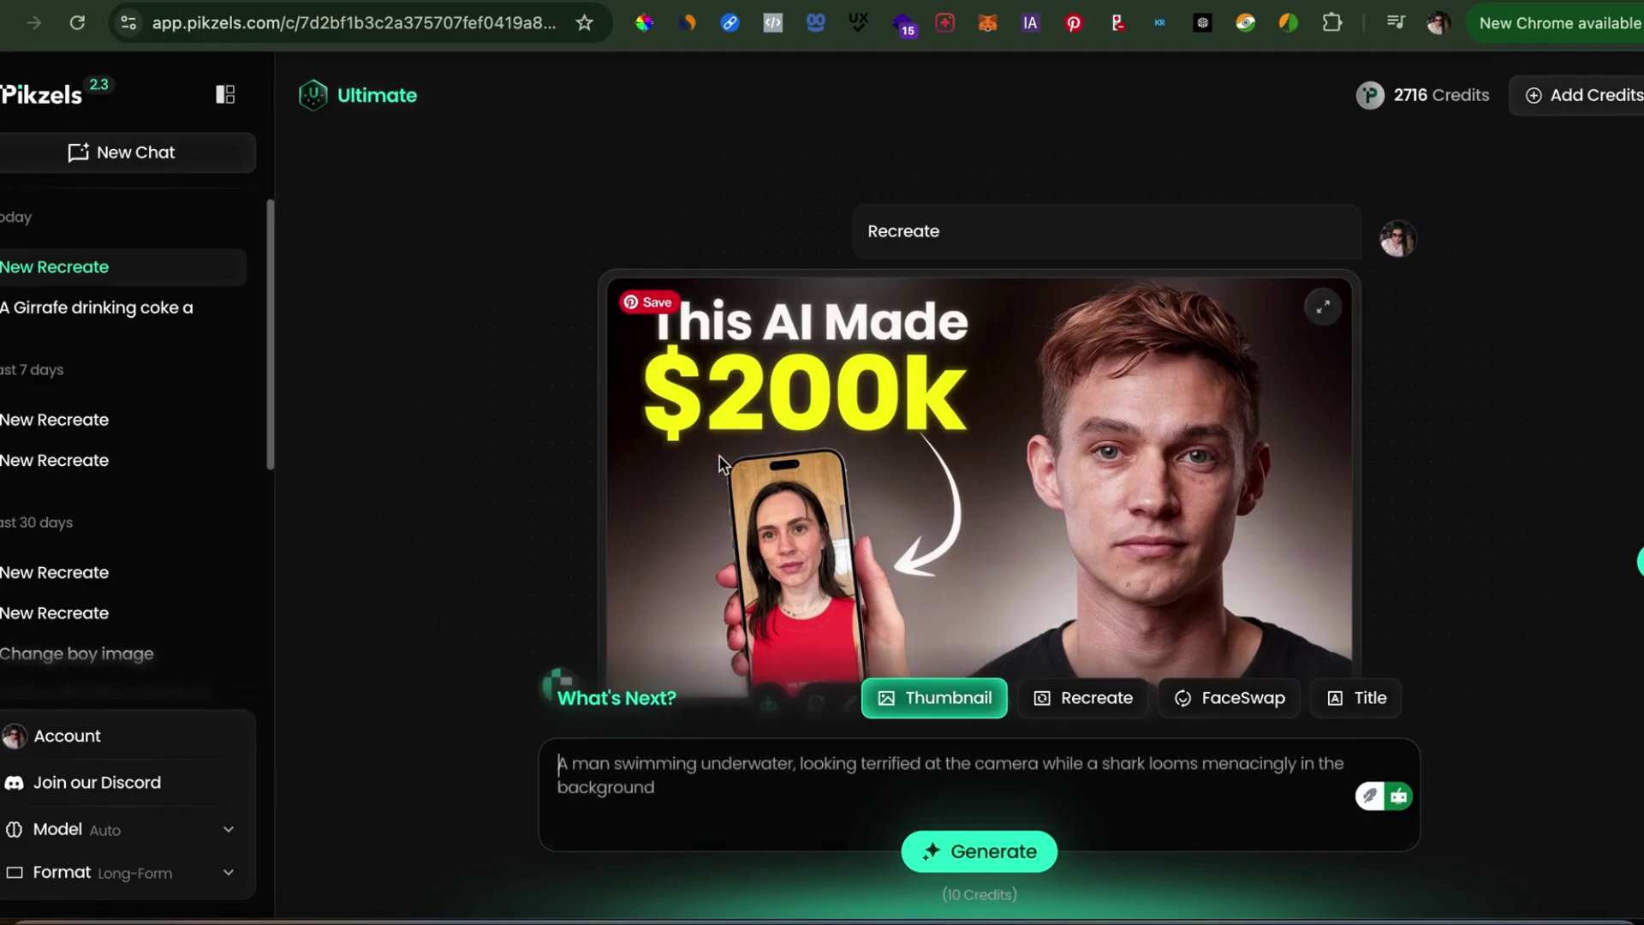
scroll(719, 462, down, 5)
scroll(771, 470, up, 2)
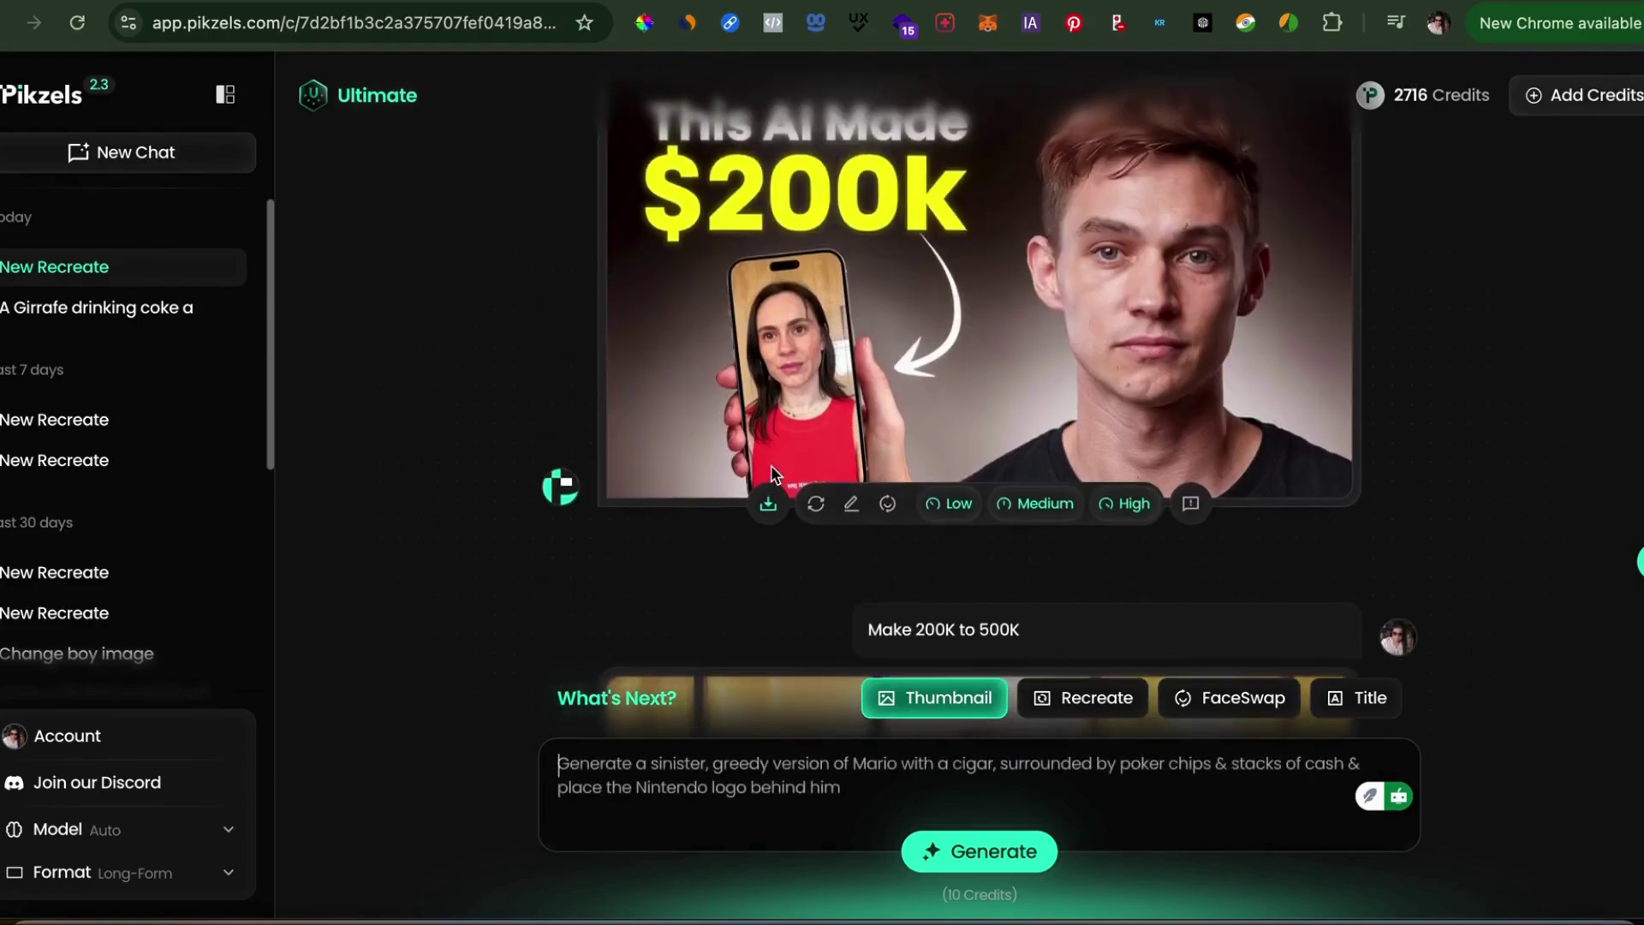
scroll(771, 475, down, 3)
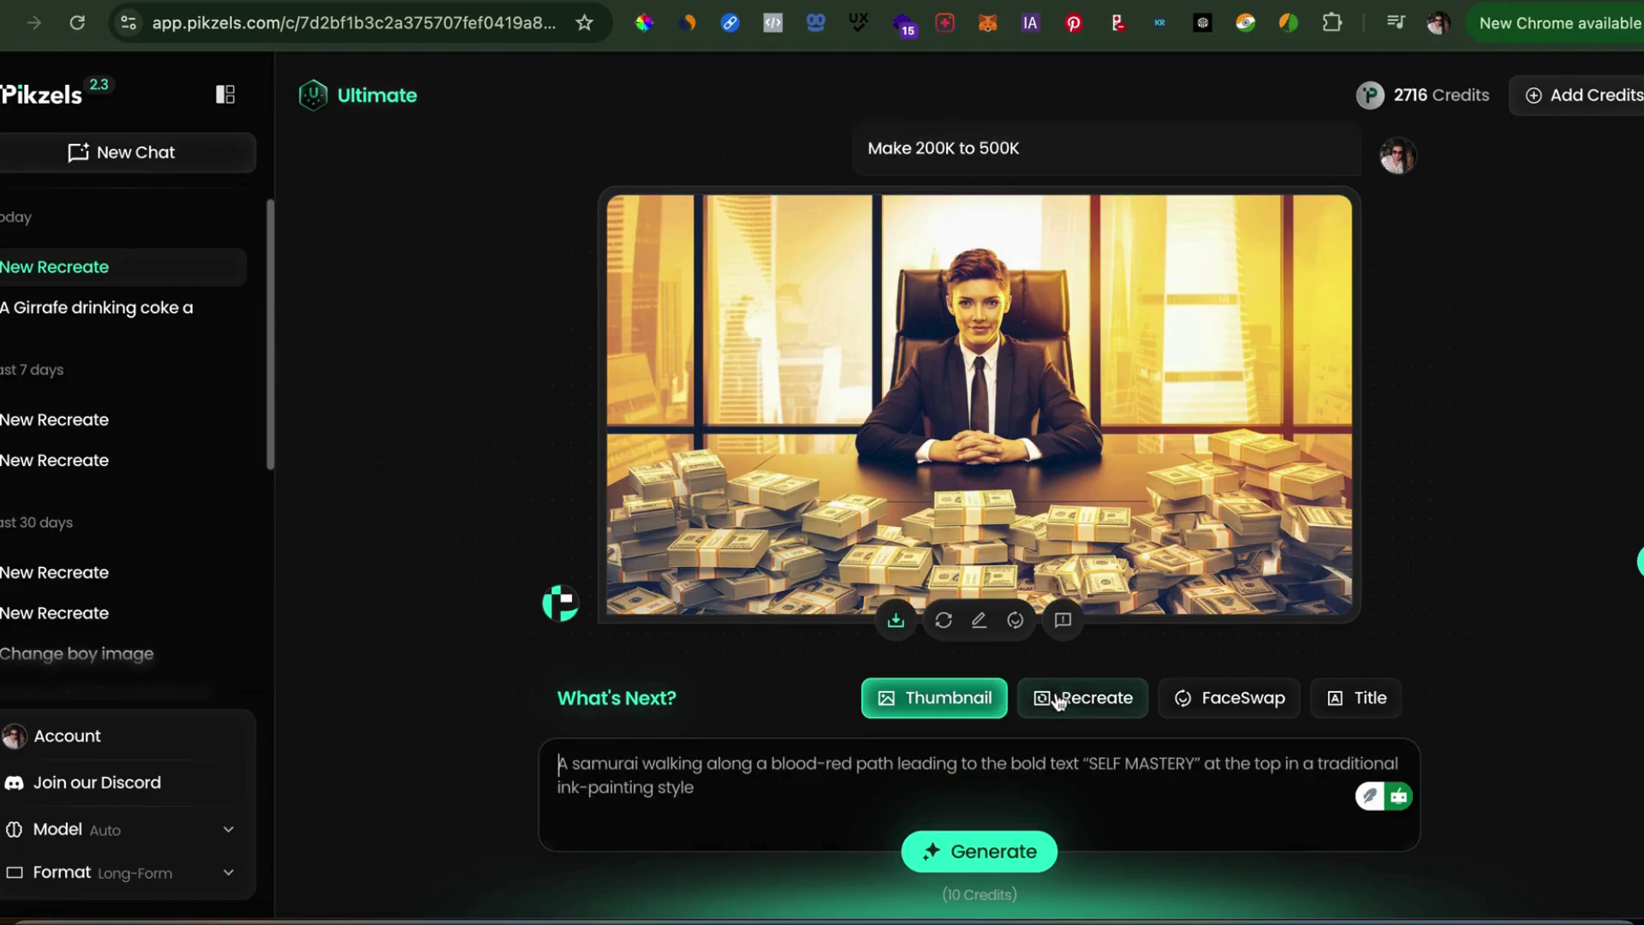
- Edit the follow-up thumbnail with the instruction Add "The Money made by AI " to the image and generate the edited version
click(980, 622)
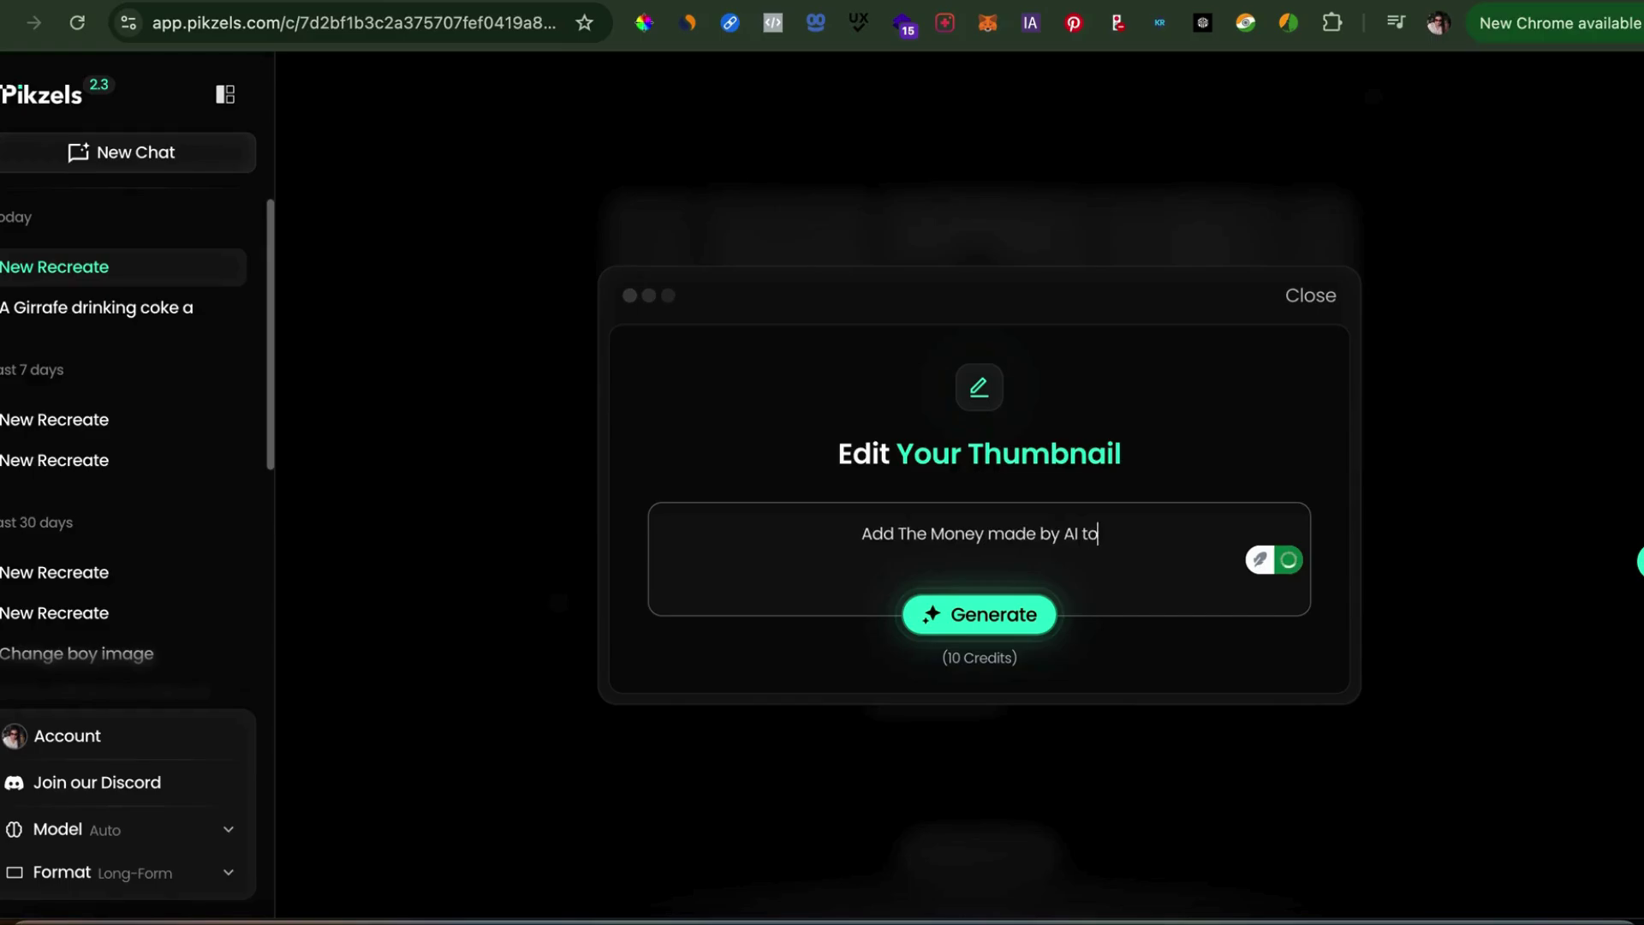
text(Add The Money made by AI to the image)
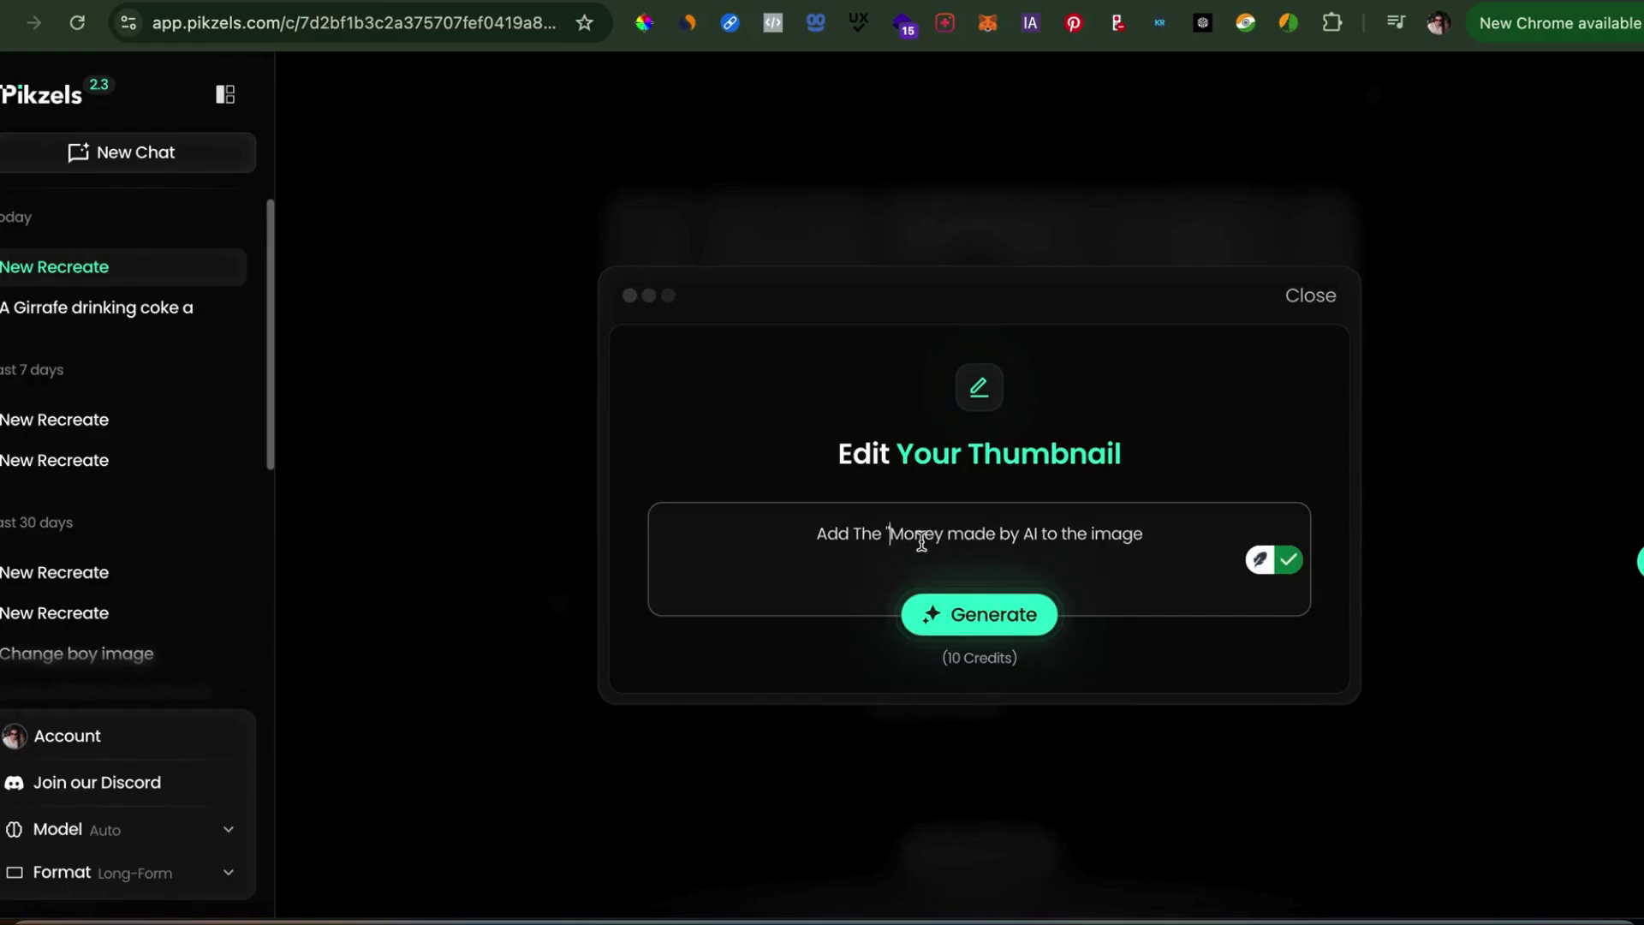
key(BackSpace)
key(Return)
click(856, 533)
text(")
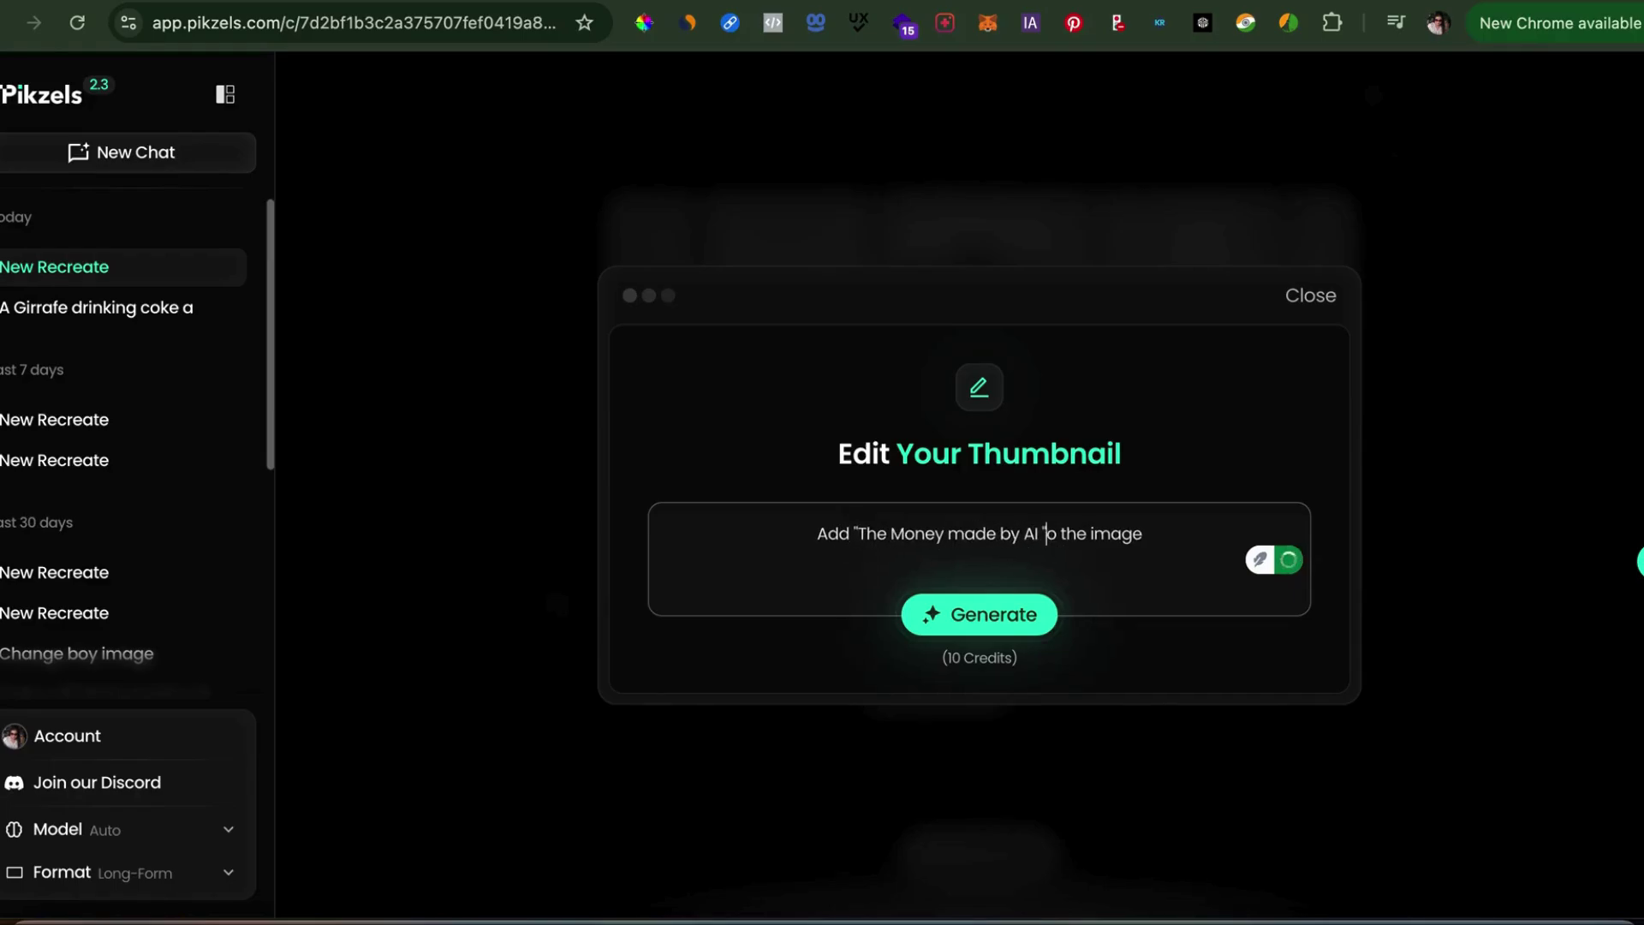
click(1037, 616)
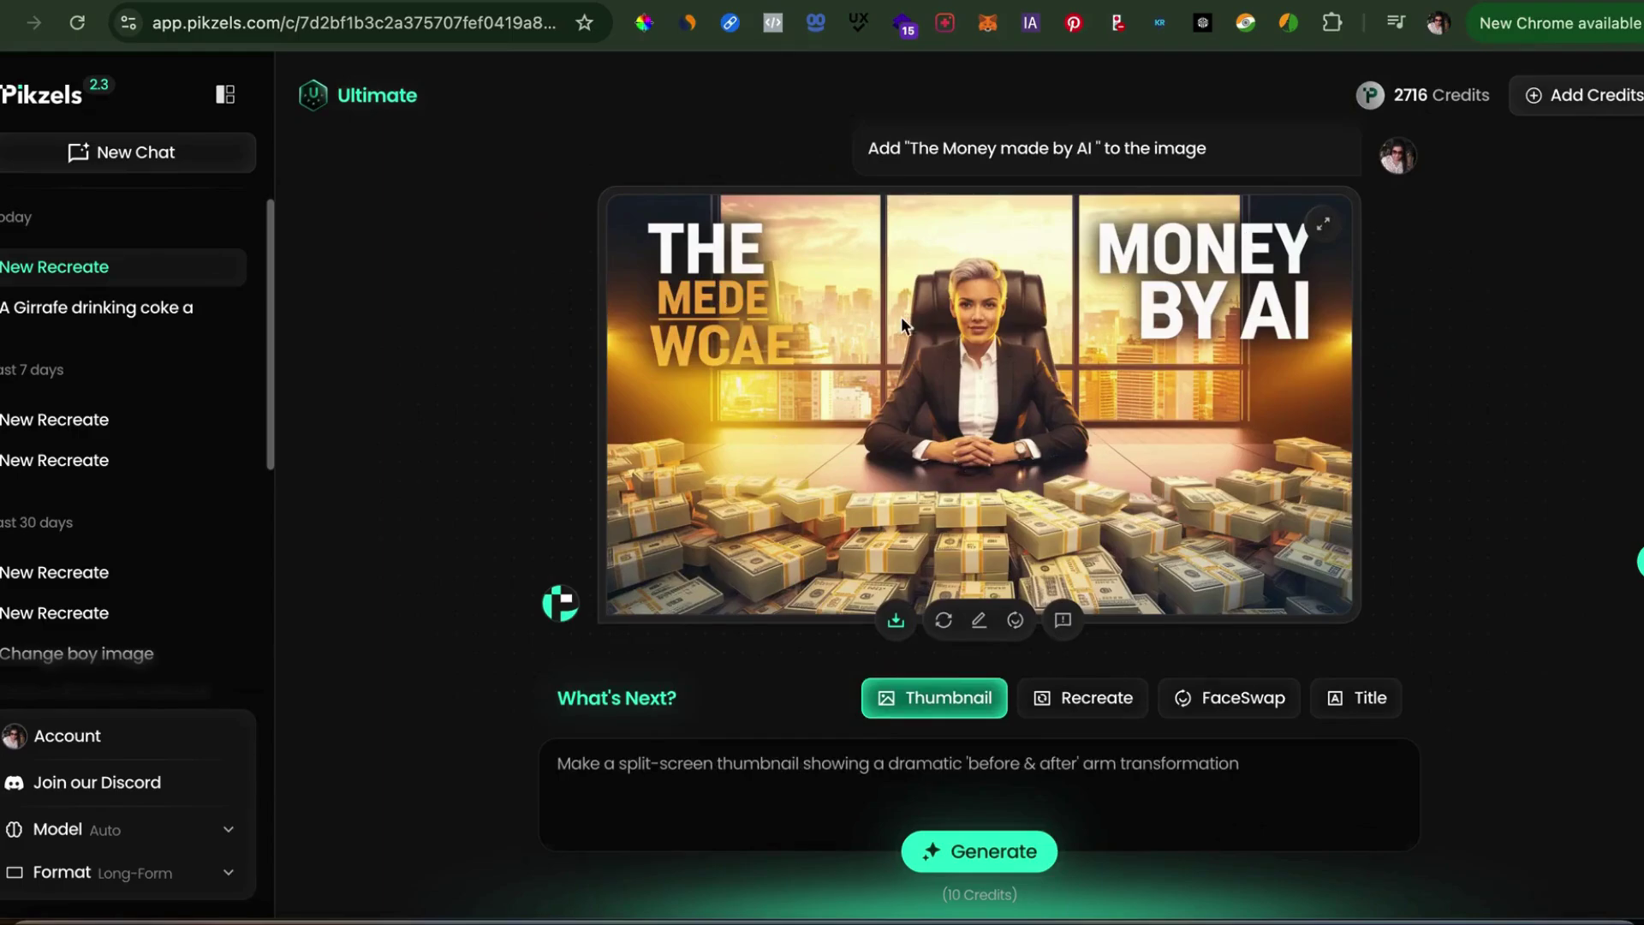
scroll(851, 450, up, 10)
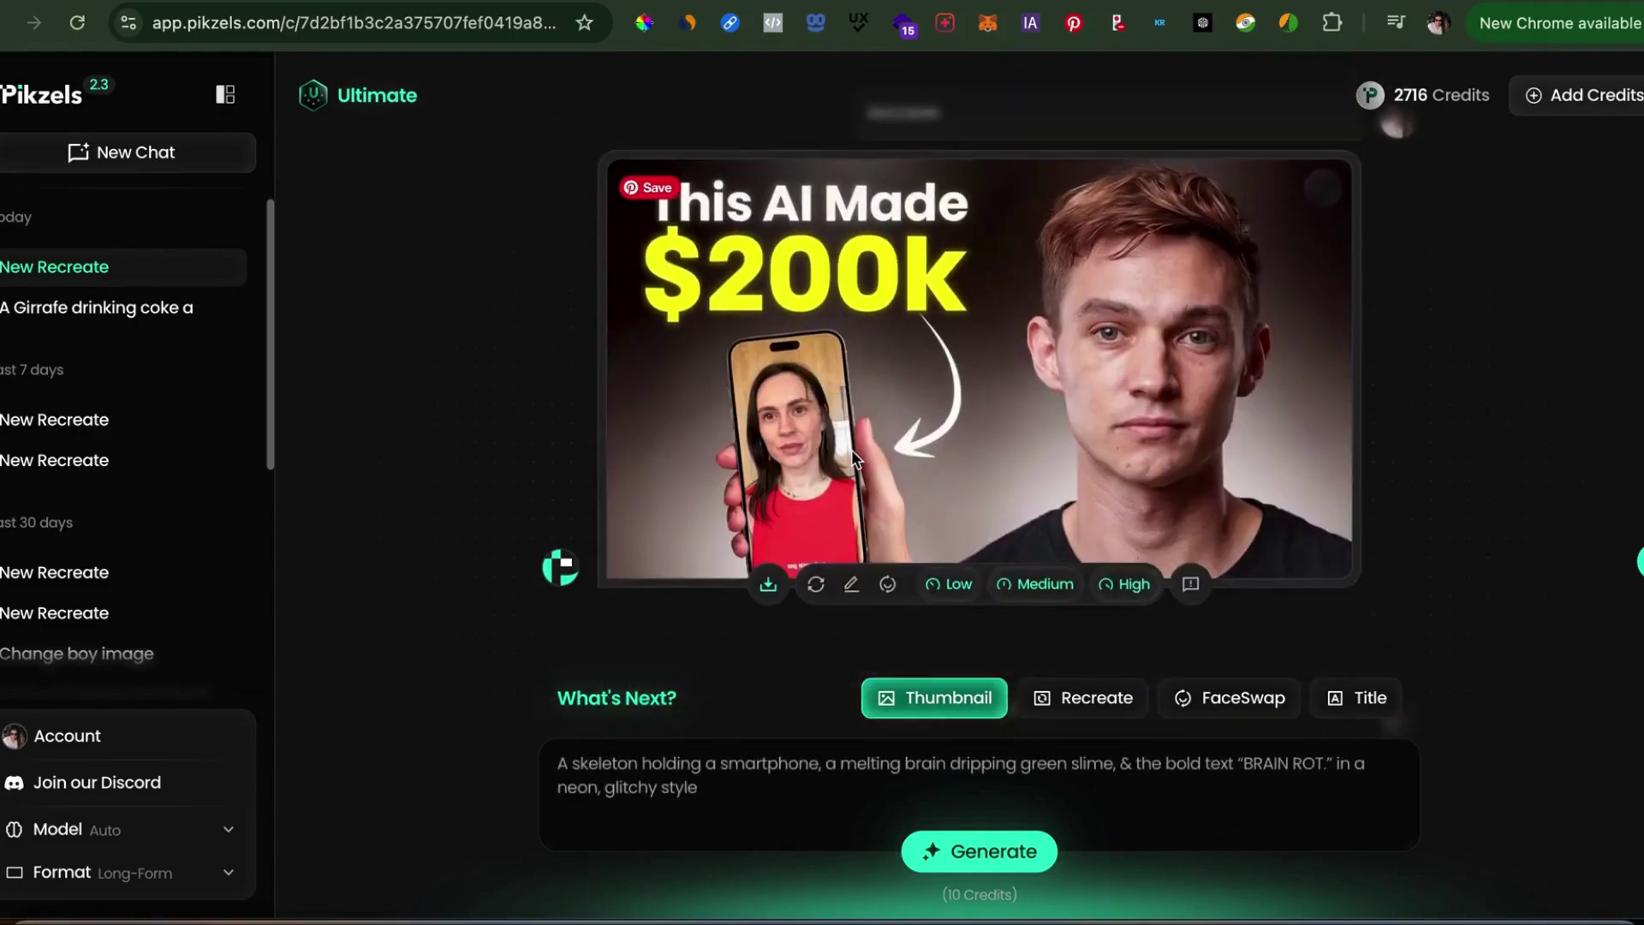